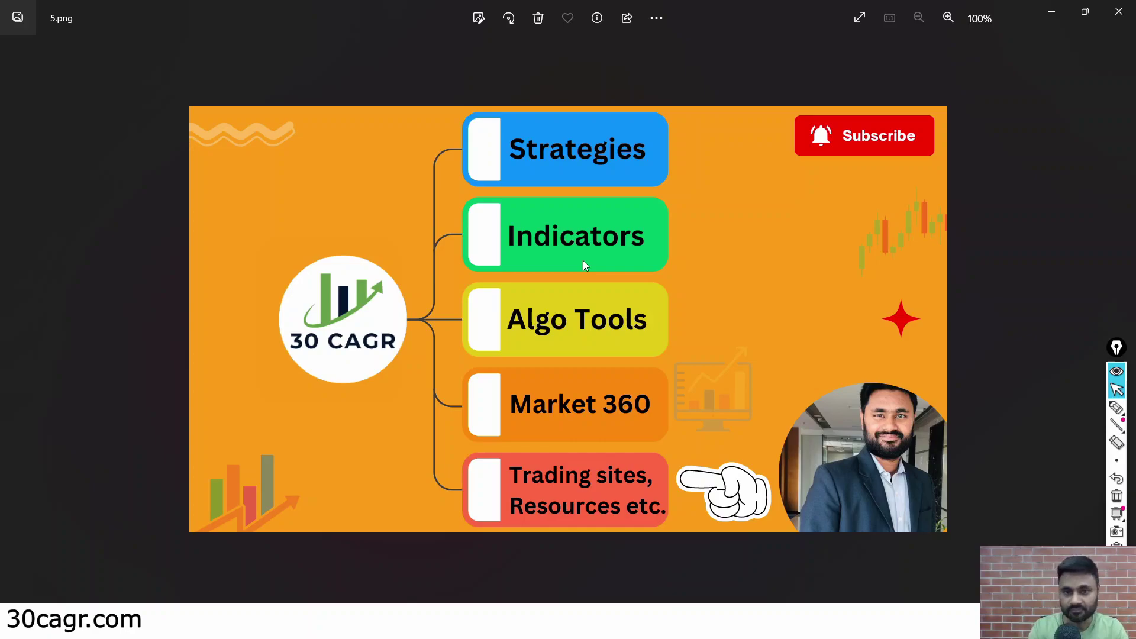
# Switch to the Zerodha Brokerage calculator in Chrome and highlight its page title
pyautogui.hotkey('alt', 'Tab')
pyautogui.hotkey('alt', 'Tab')
pyautogui.hotkey('alt', 'Tab')
pyautogui.hotkey('alt', 'Tab')
pyautogui.hotkey('alt', 'Tab')
pyautogui.hotkey('alt', 'Tab')
pyautogui.hotkey('alt', 'Tab')
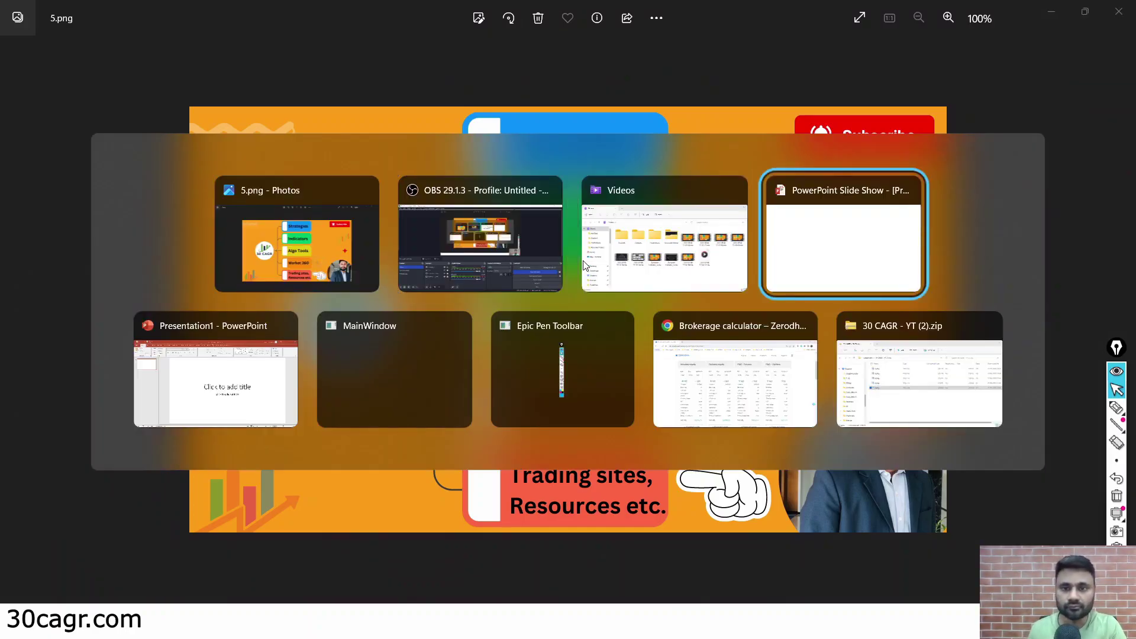
pyautogui.scroll(4, 583, 264)
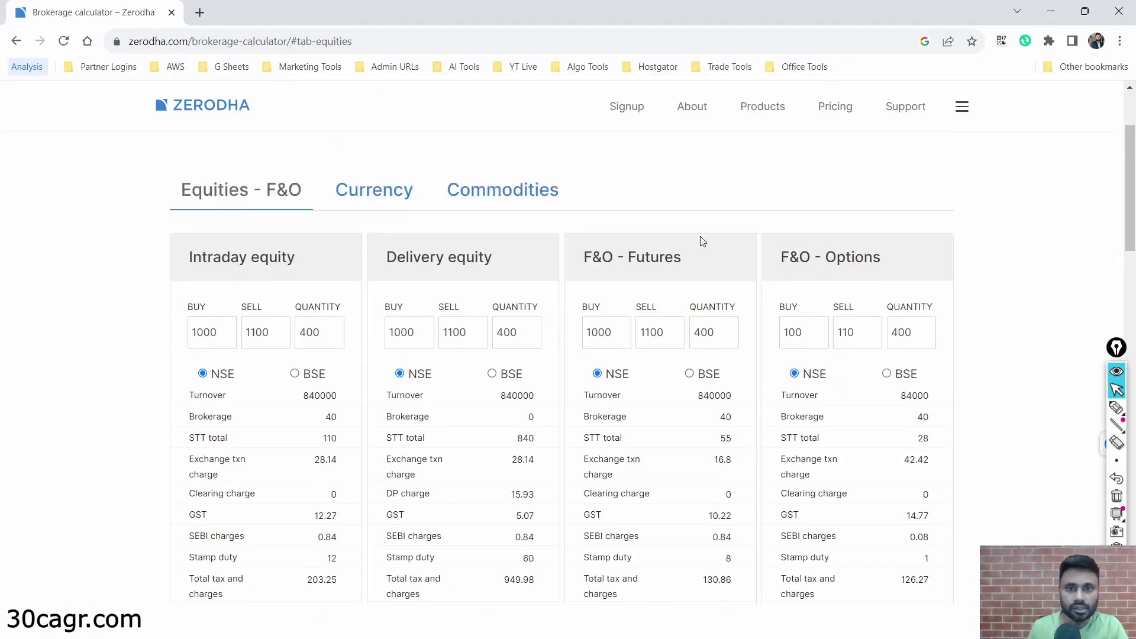
pyautogui.moveTo(403, 204); pyautogui.dragTo(729, 141)
pyautogui.click(559, 241)
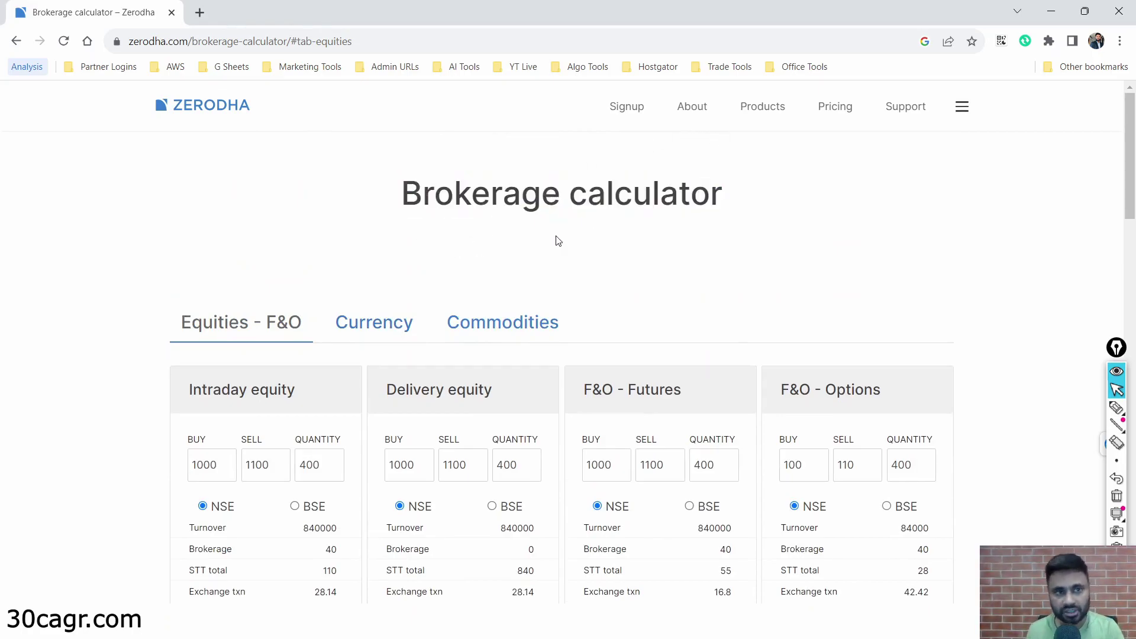
# Bring the F&O - Options card (buy 100, sell 110, quantity 400) into view
pyautogui.scroll(-5, 554, 240)
pyautogui.scroll(3, 960, 292)
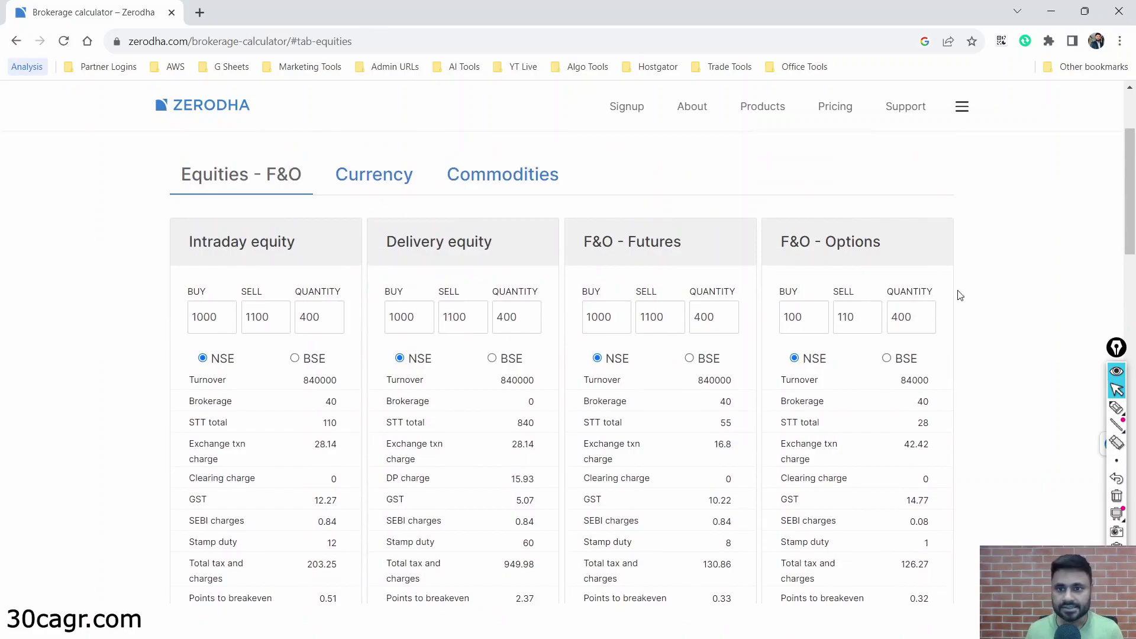
pyautogui.moveTo(779, 242); pyautogui.dragTo(971, 290)
pyautogui.click(982, 292)
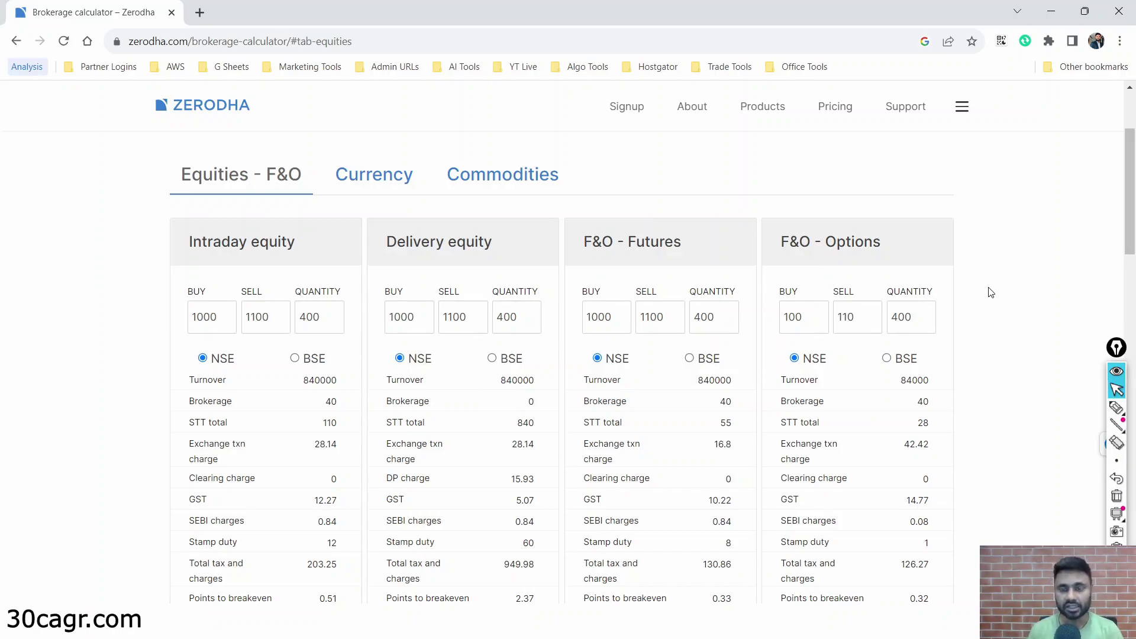
pyautogui.scroll(-1, 989, 292)
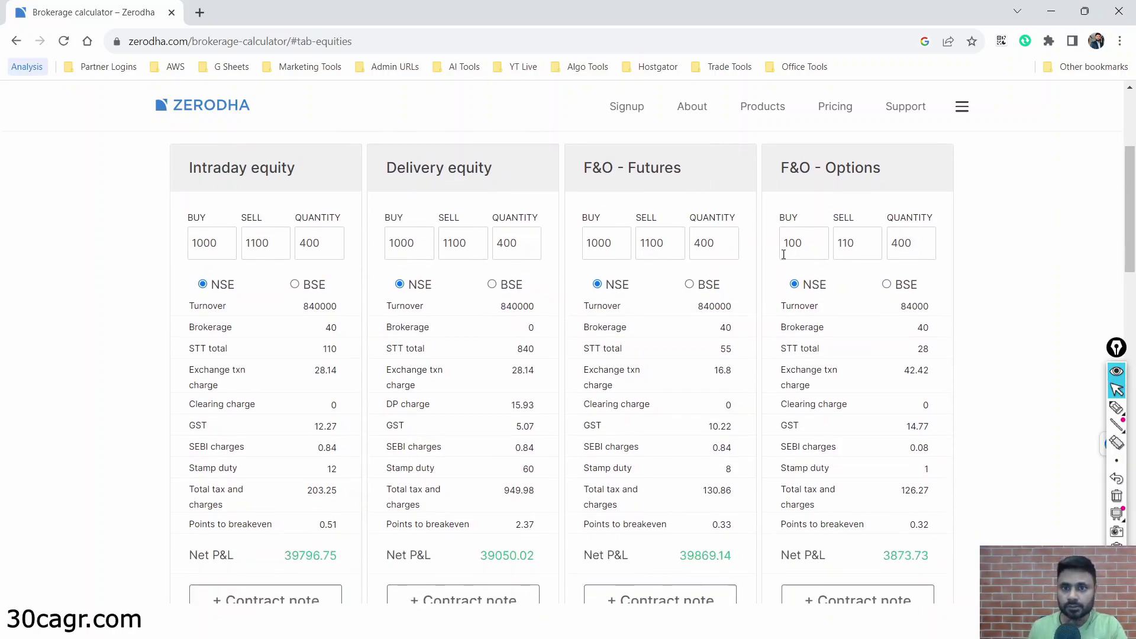
# Set the Options card to sell 100, buy 100 and quantity 150
pyautogui.doubleClick(865, 248)
pyautogui.write('100')
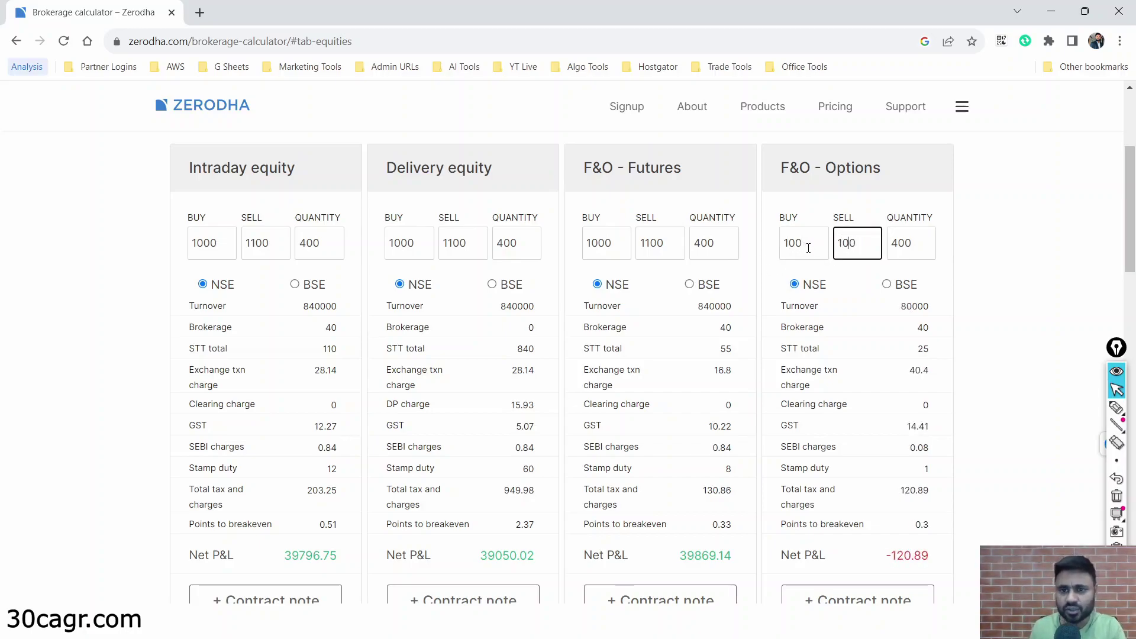
pyautogui.doubleClick(805, 246)
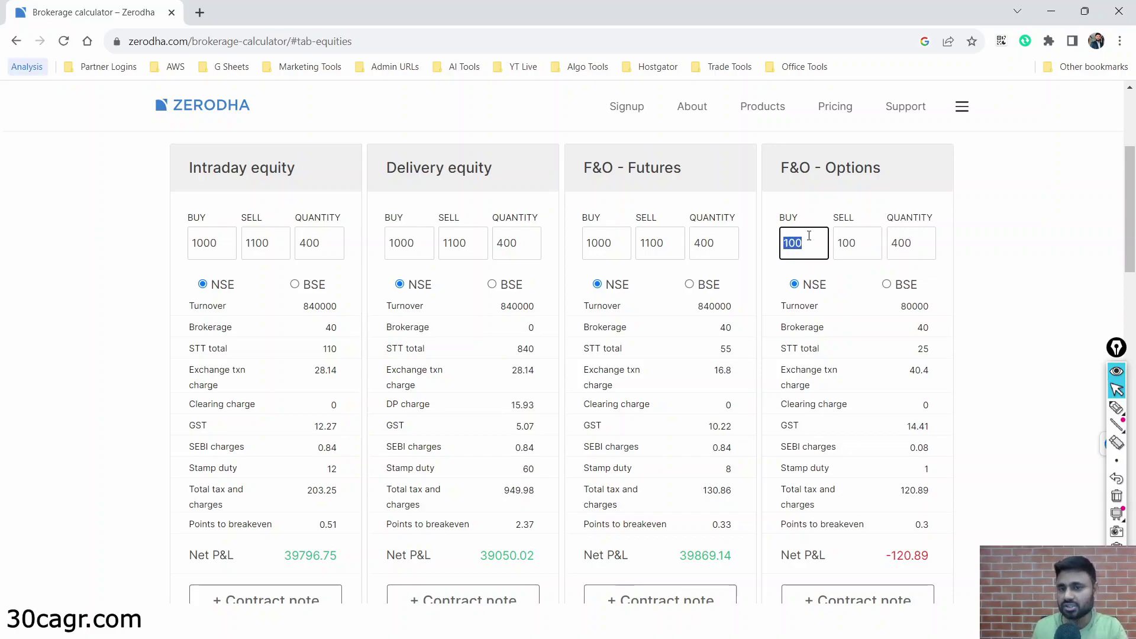
pyautogui.write('100')
pyautogui.press('Tab')
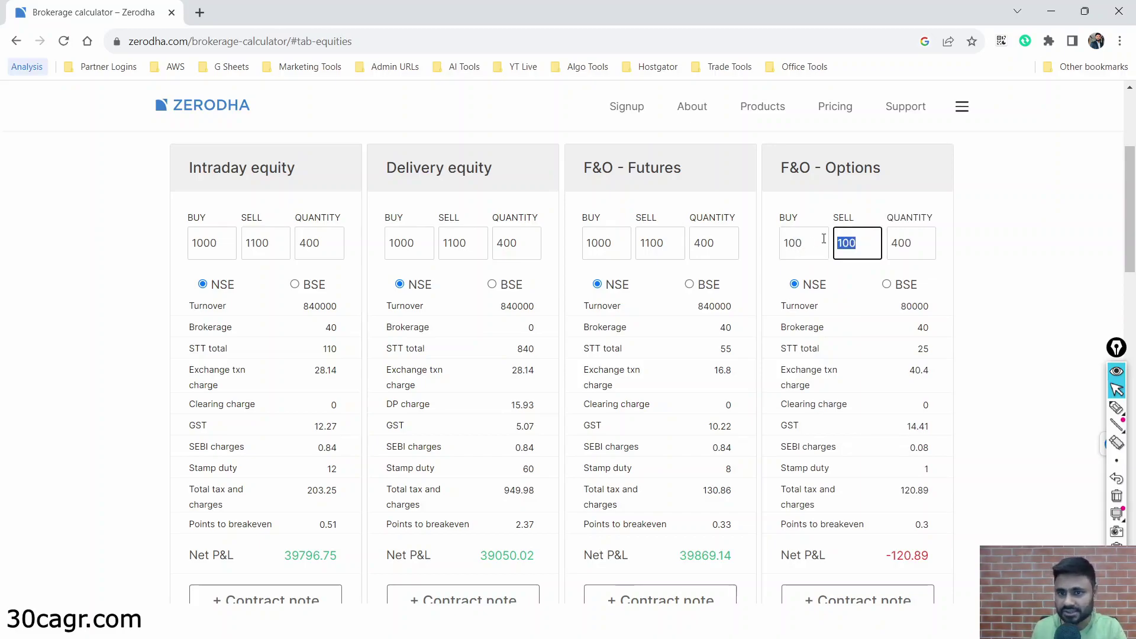
pyautogui.doubleClick(926, 243)
pyautogui.press('BackSpace')
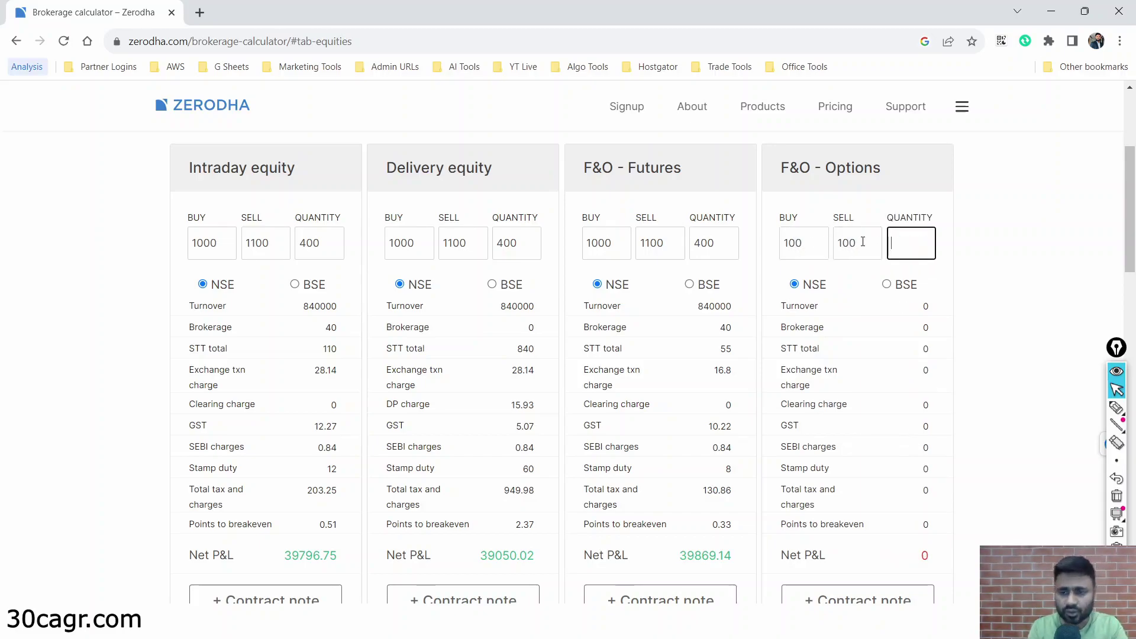
pyautogui.write('150')
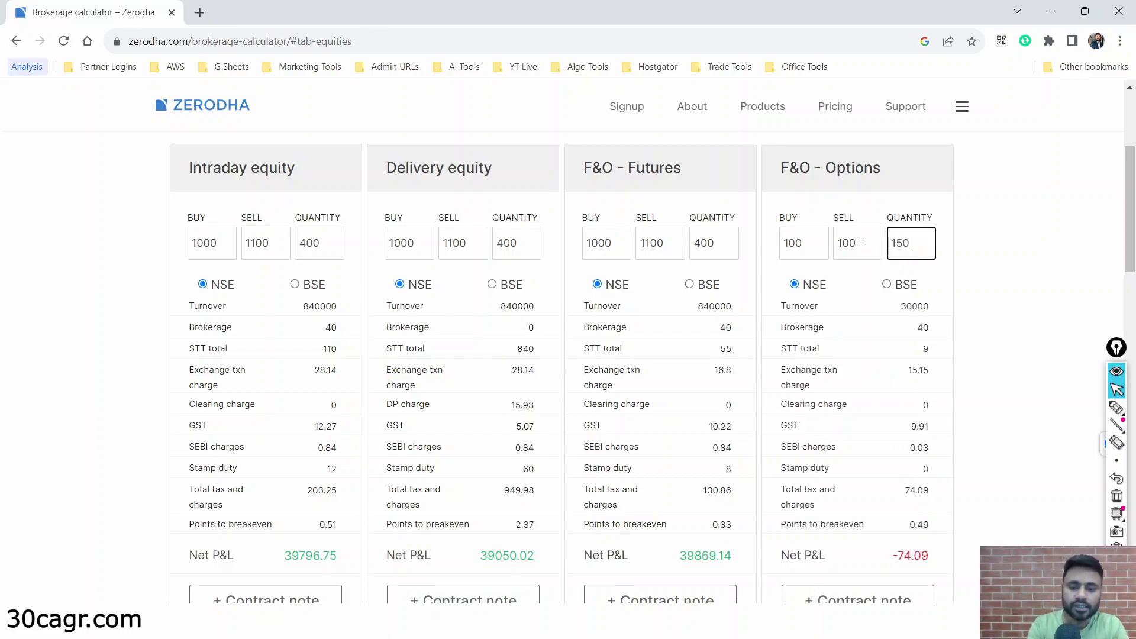
pyautogui.click(1015, 311)
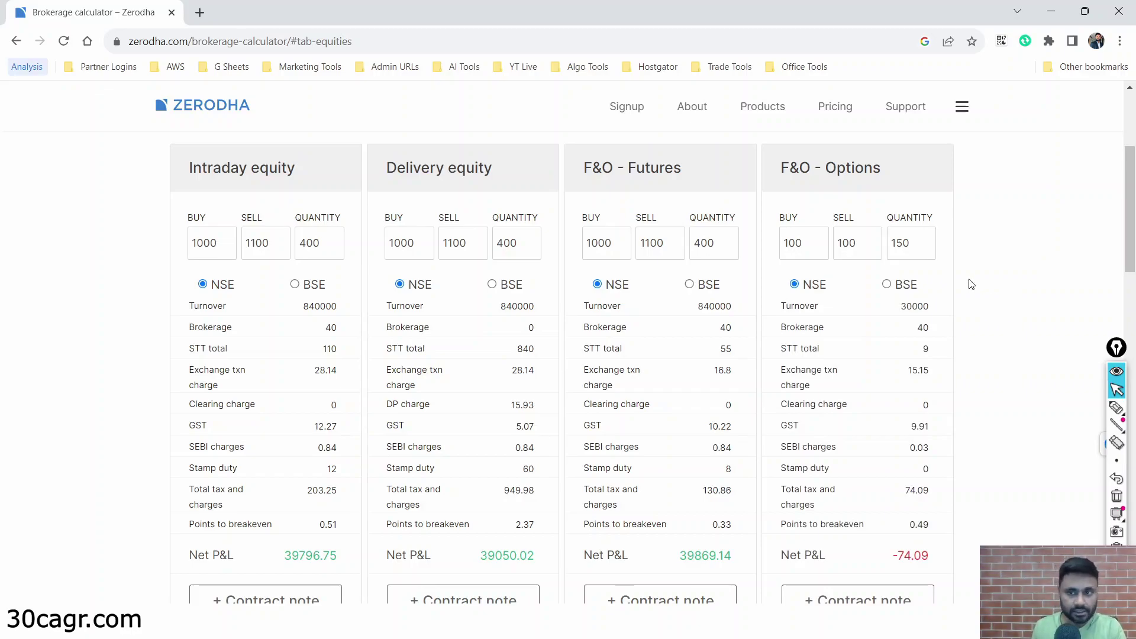
# Highlight the buy 100, sell 100 and quantity 150 values in the Options card
pyautogui.doubleClick(917, 242)
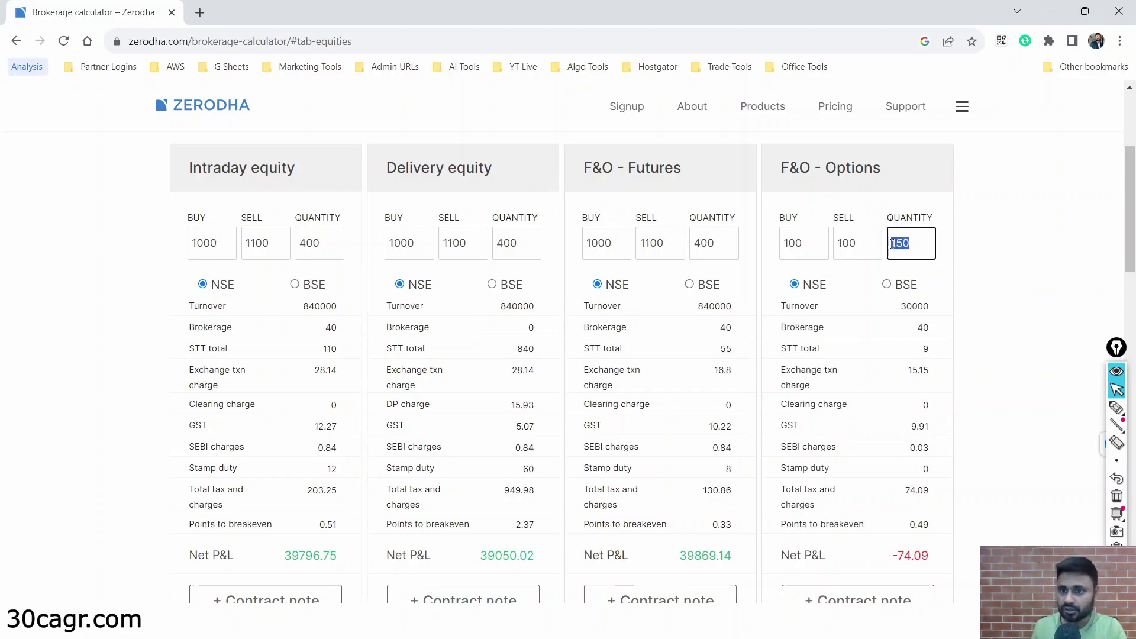
pyautogui.click(1013, 317)
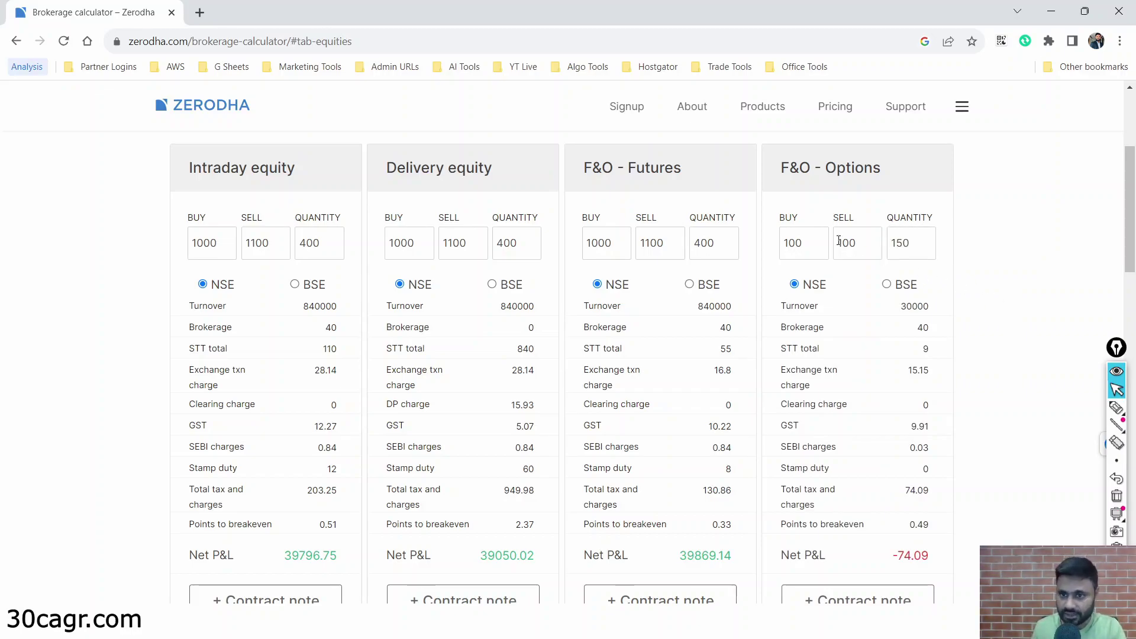
pyautogui.moveTo(790, 243)
pyautogui.mouseDown()
pyautogui.moveTo(804, 243)
pyautogui.moveTo(786, 243)
pyautogui.mouseUp()
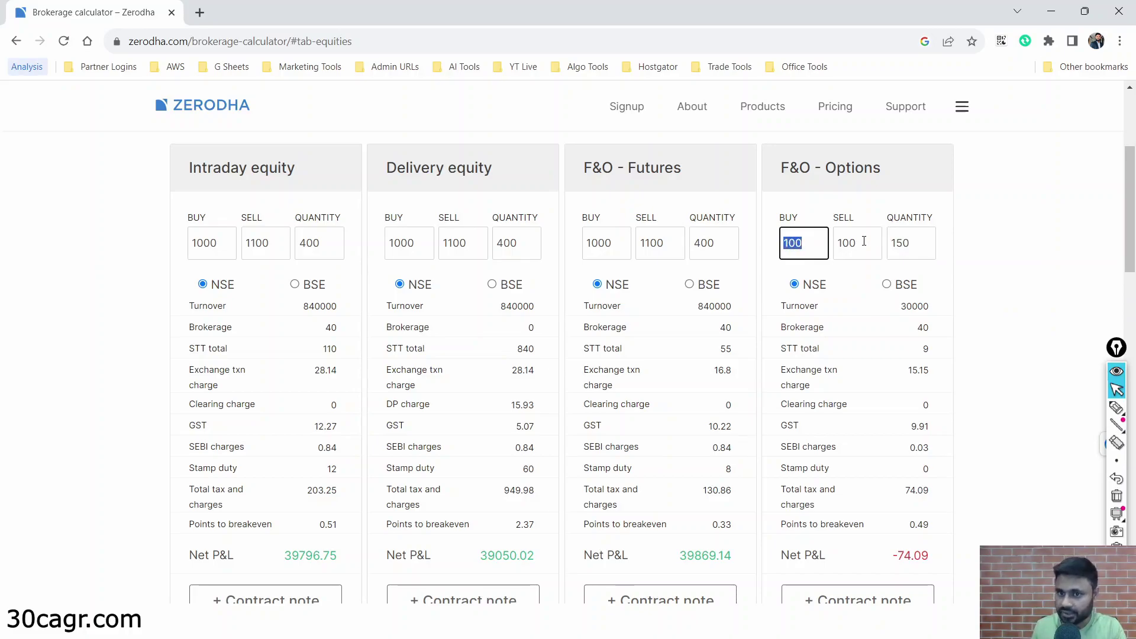
pyautogui.moveTo(864, 241); pyautogui.dragTo(836, 243)
pyautogui.click(914, 237)
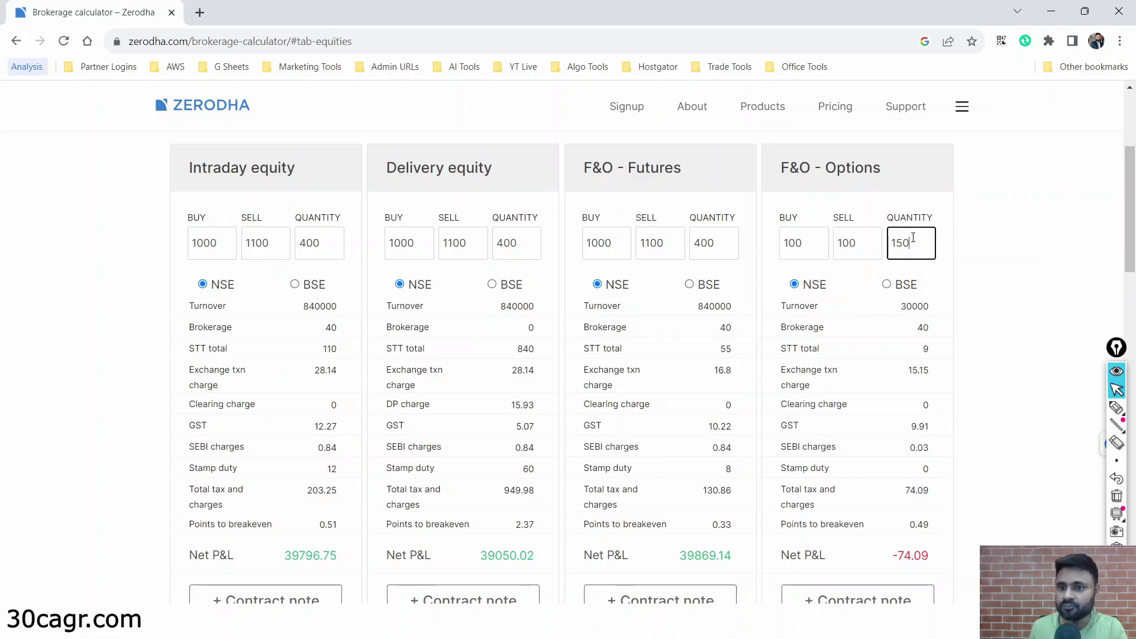
pyautogui.moveTo(913, 237); pyautogui.dragTo(893, 236)
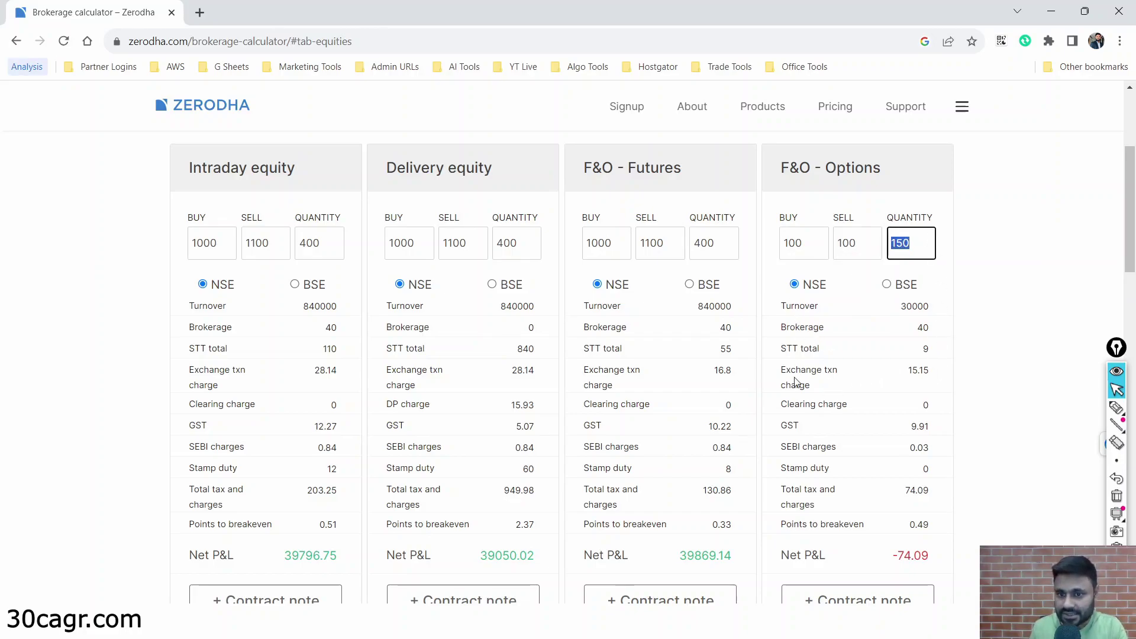
pyautogui.moveTo(782, 329); pyautogui.dragTo(843, 334)
pyautogui.doubleClick(923, 328)
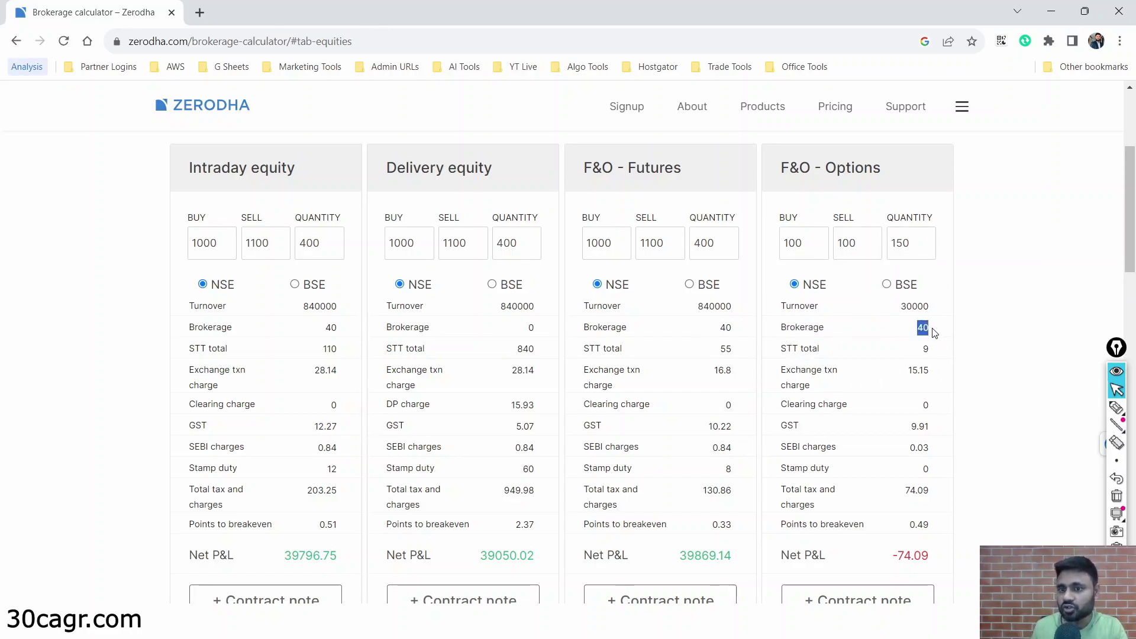
pyautogui.click(958, 344)
pyautogui.moveTo(932, 327); pyautogui.dragTo(908, 336)
pyautogui.click(928, 328)
pyautogui.click(973, 329)
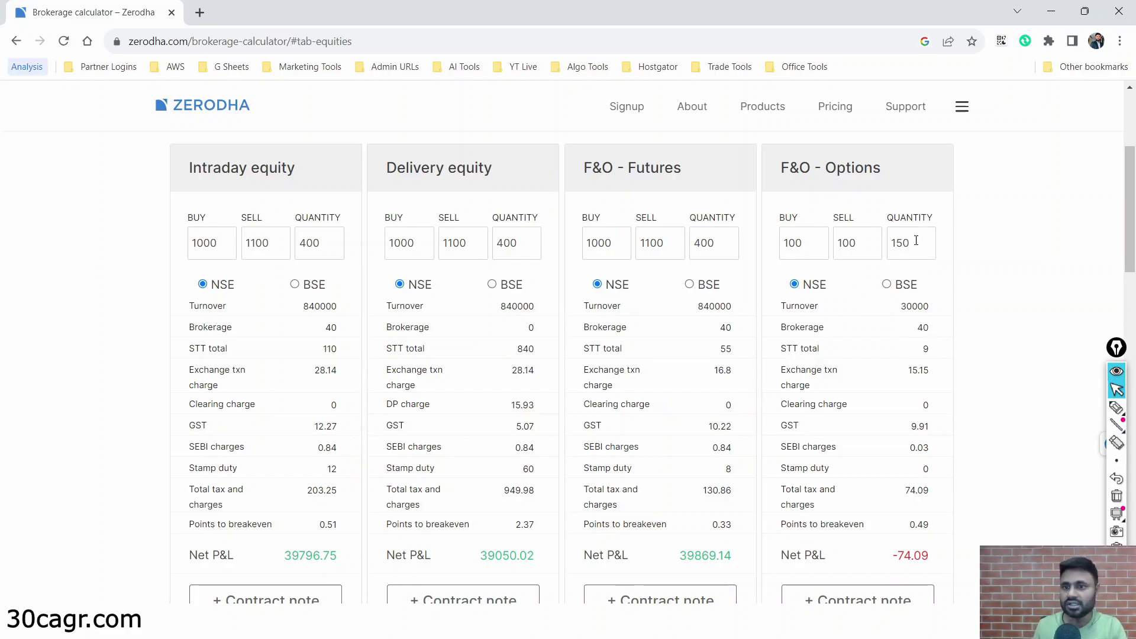
pyautogui.doubleClick(891, 244)
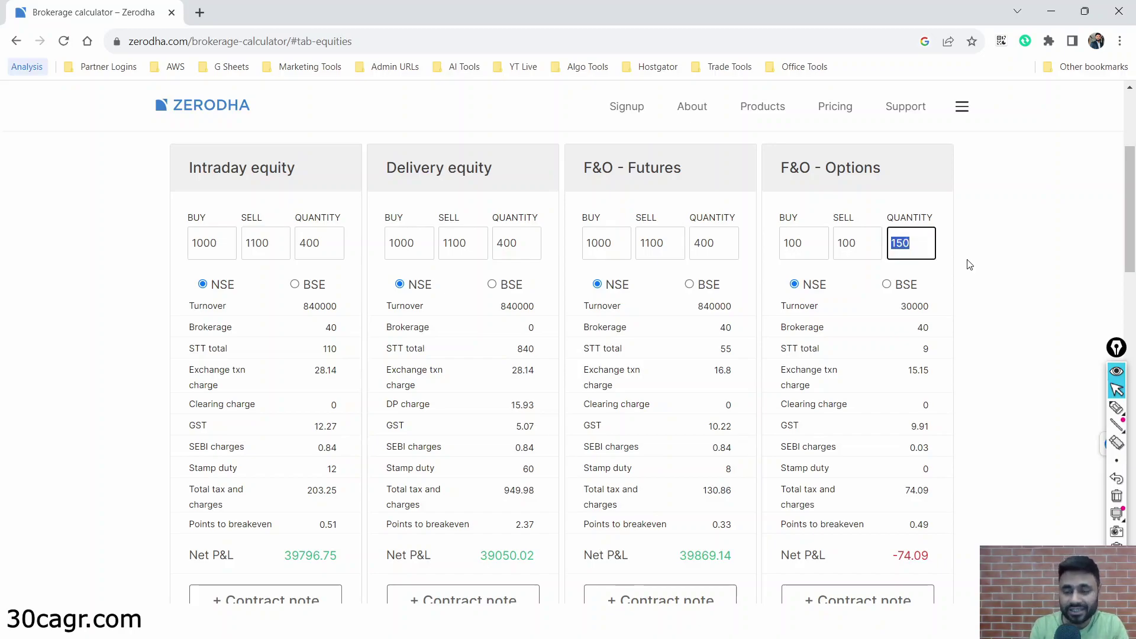
pyautogui.doubleClick(924, 327)
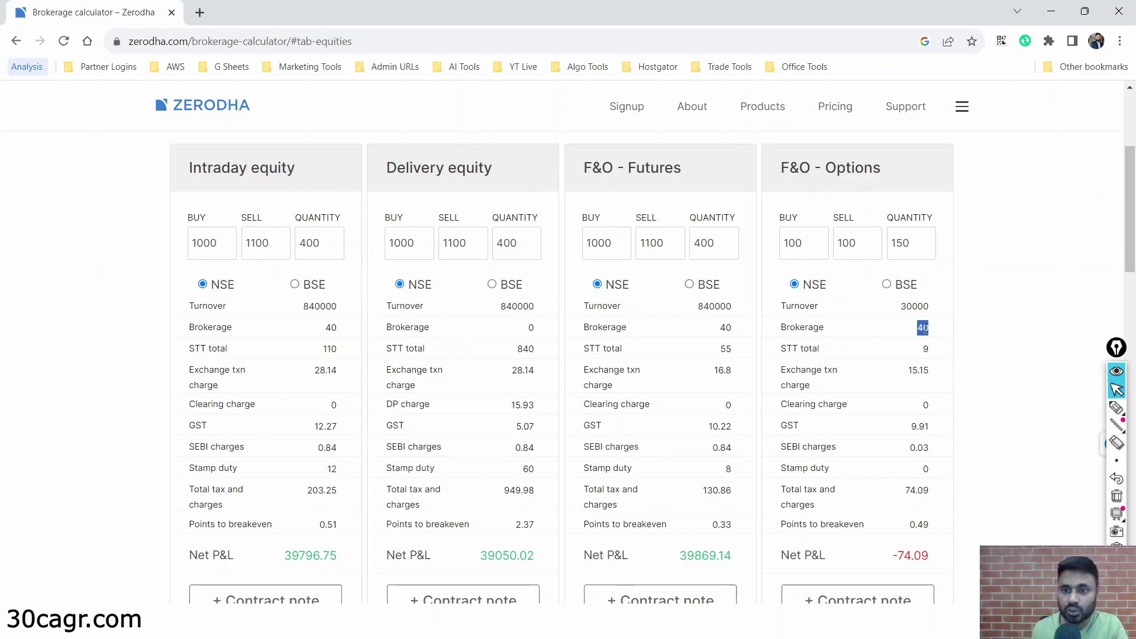
pyautogui.click(921, 328)
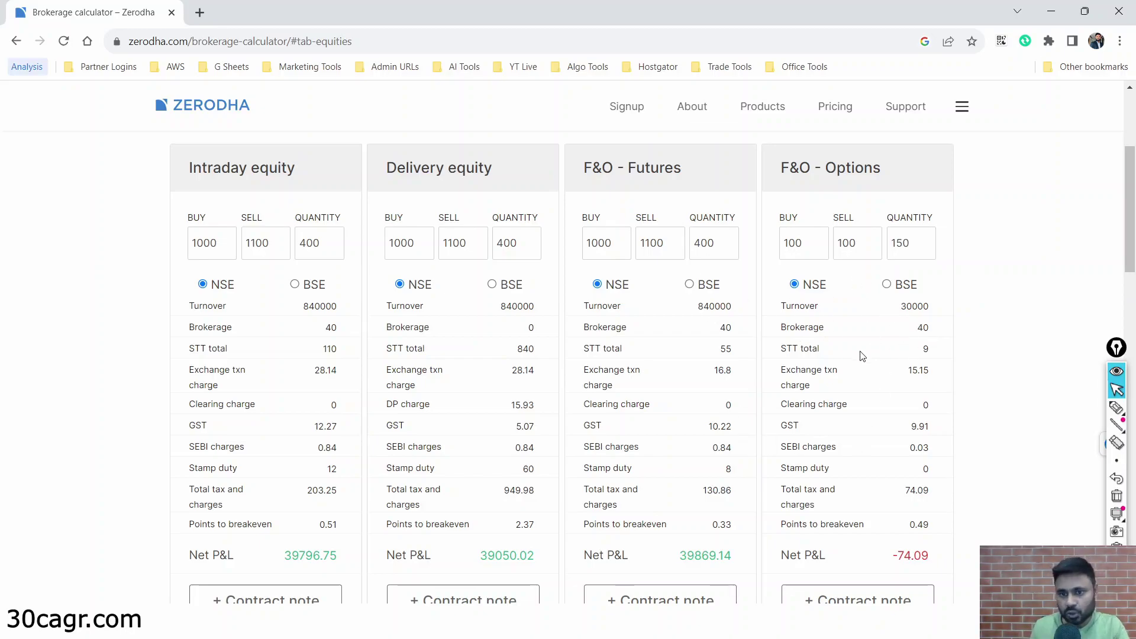
pyautogui.tripleClick(824, 388)
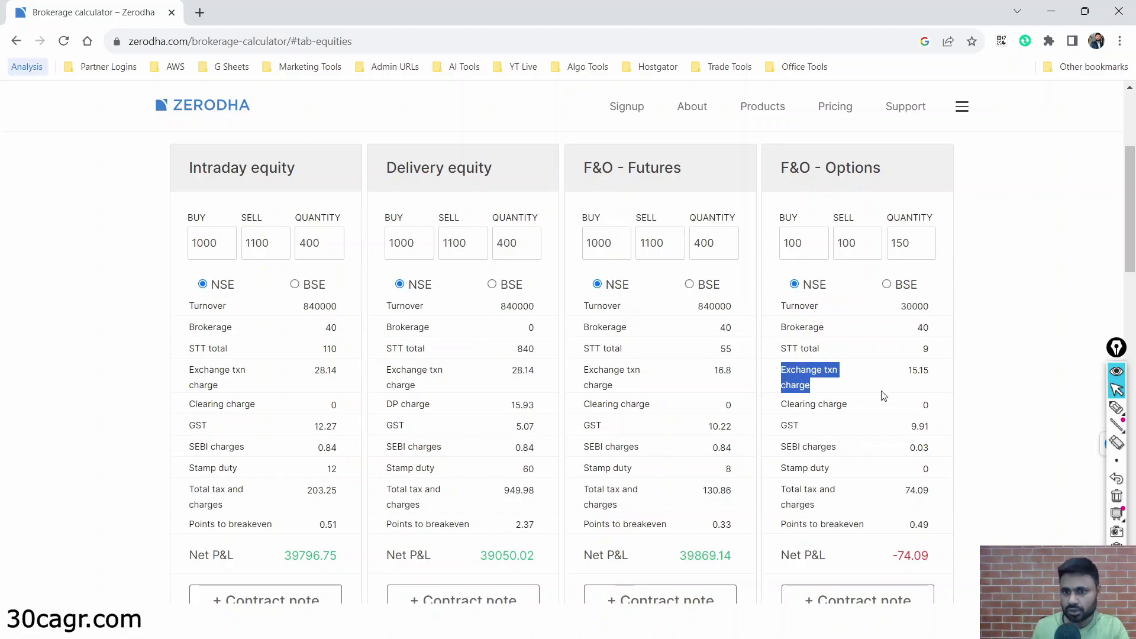
pyautogui.click(799, 391)
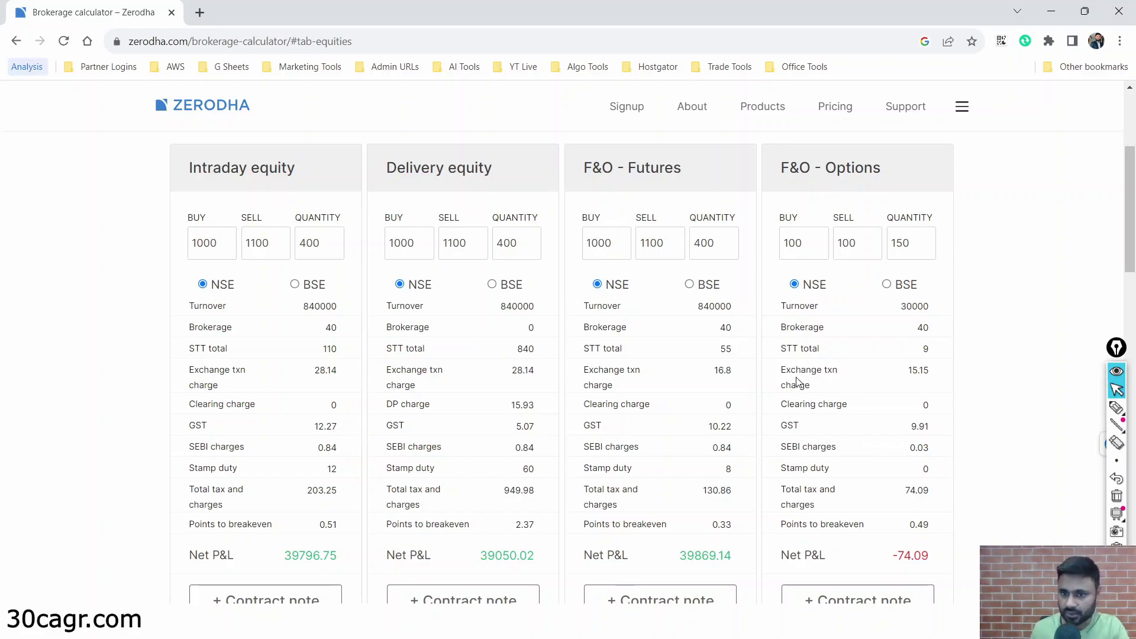
pyautogui.moveTo(821, 393); pyautogui.dragTo(780, 371)
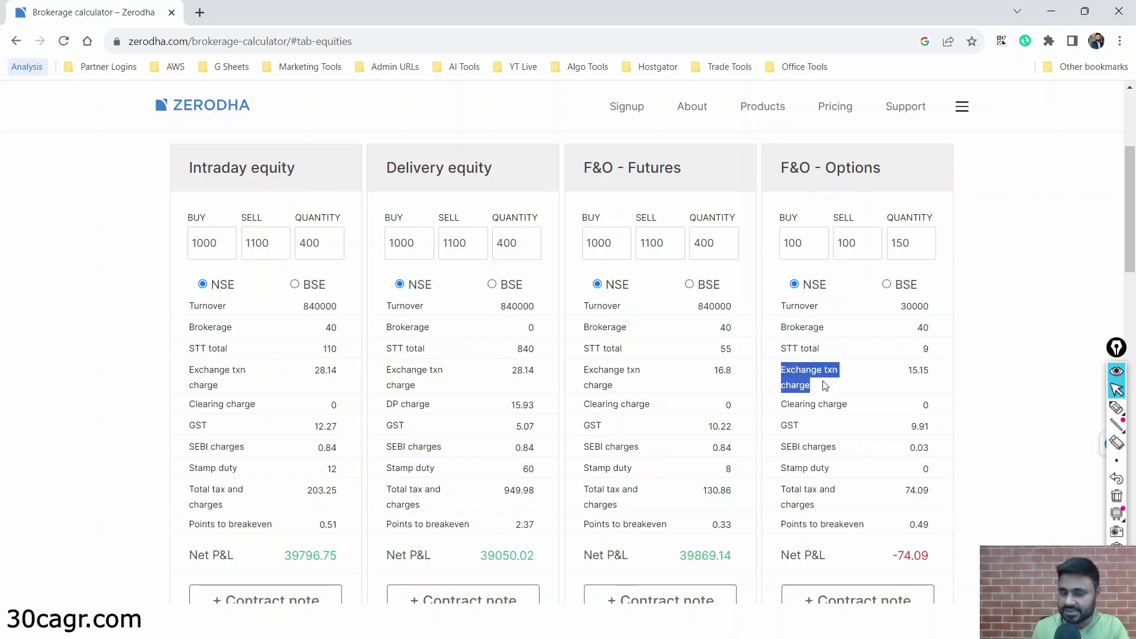
pyautogui.click(826, 386)
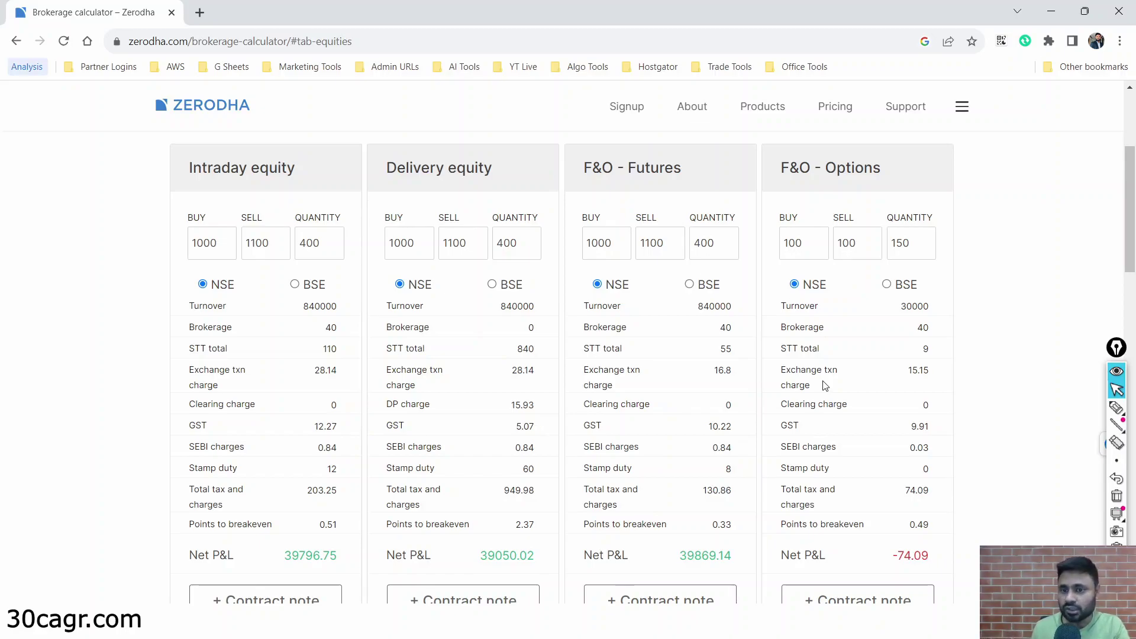
pyautogui.moveTo(826, 386); pyautogui.dragTo(770, 379)
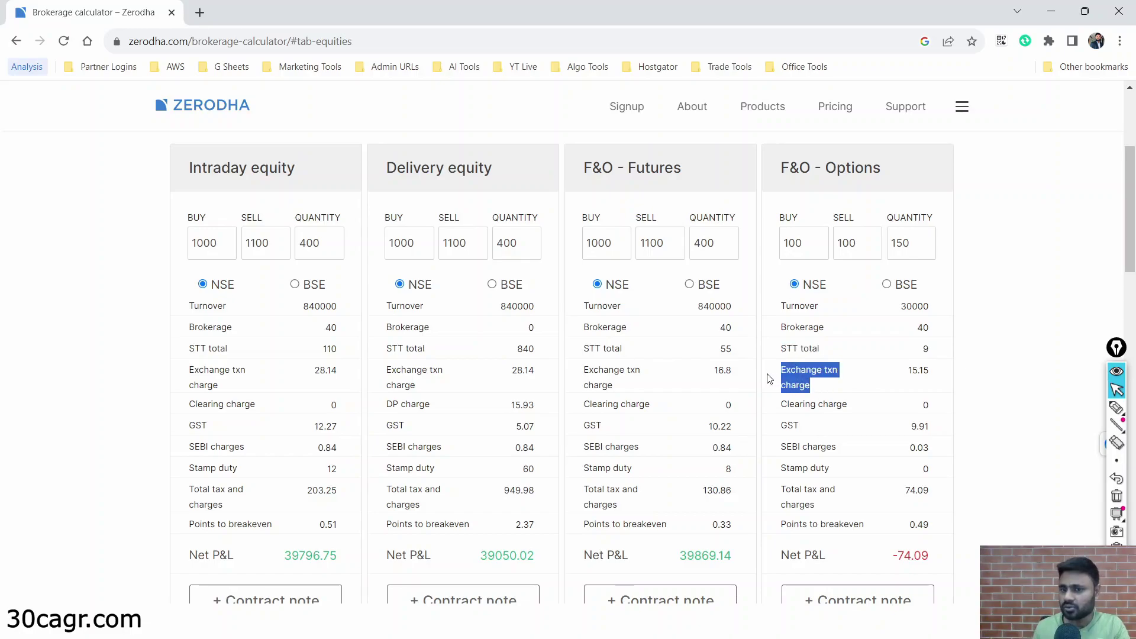
pyautogui.click(910, 383)
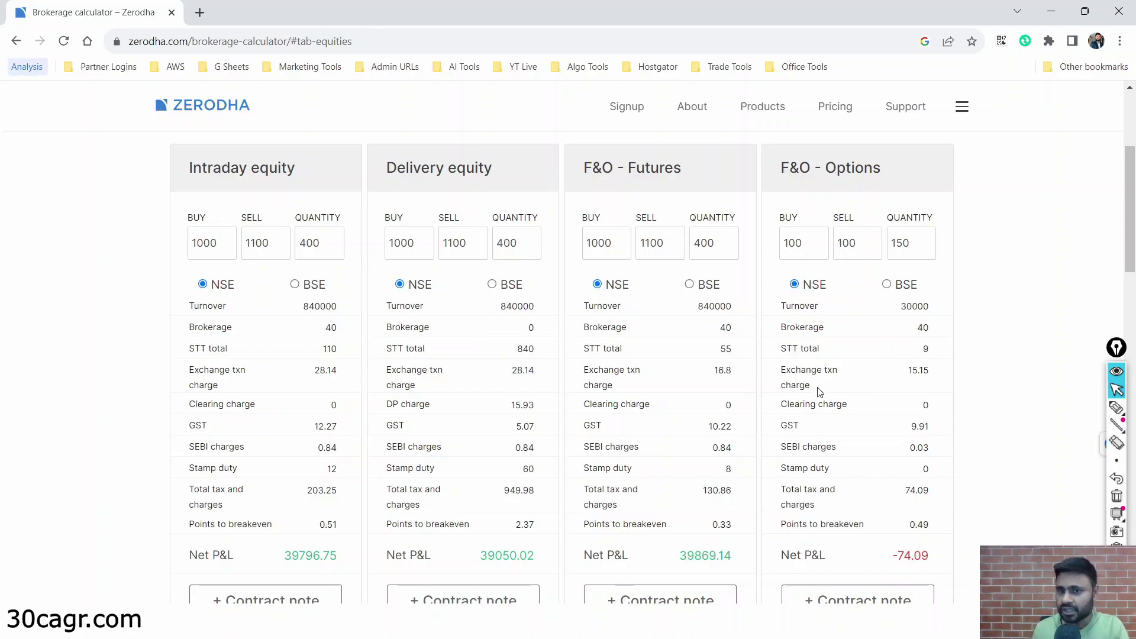
pyautogui.moveTo(820, 392); pyautogui.dragTo(772, 371)
pyautogui.click(936, 380)
pyautogui.moveTo(933, 374); pyautogui.dragTo(905, 373)
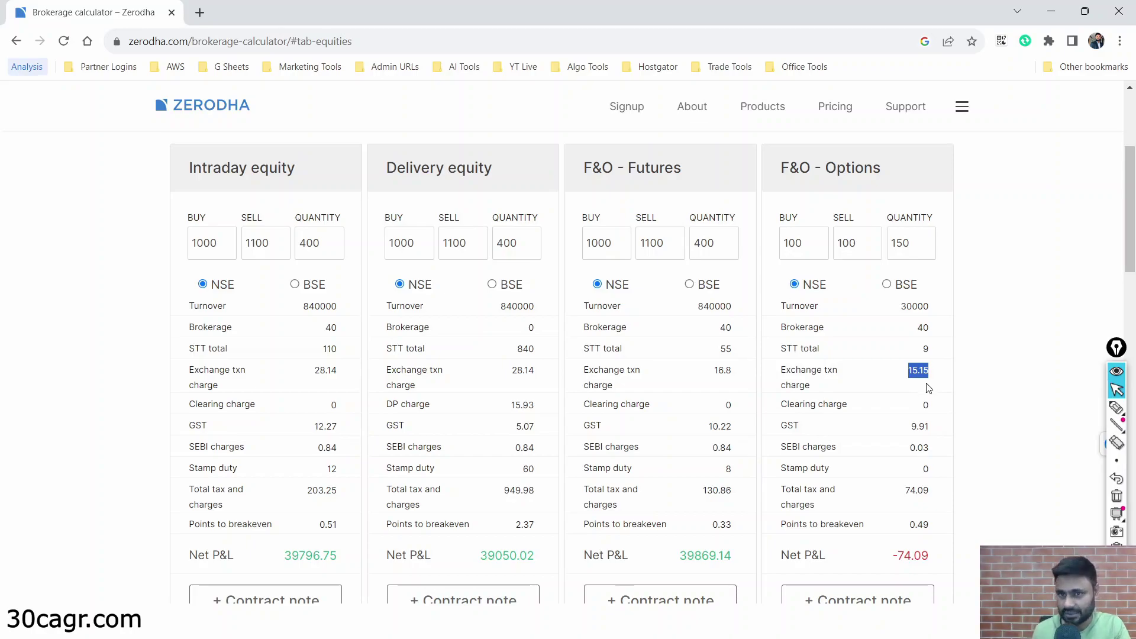
pyautogui.click(930, 387)
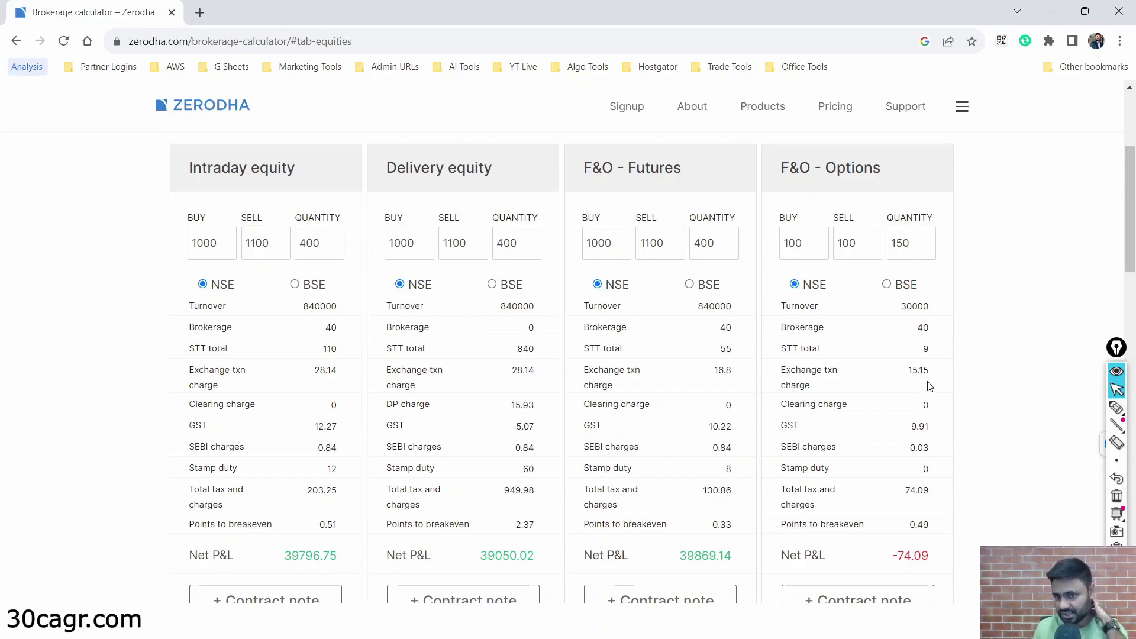
pyautogui.moveTo(934, 373); pyautogui.dragTo(909, 370)
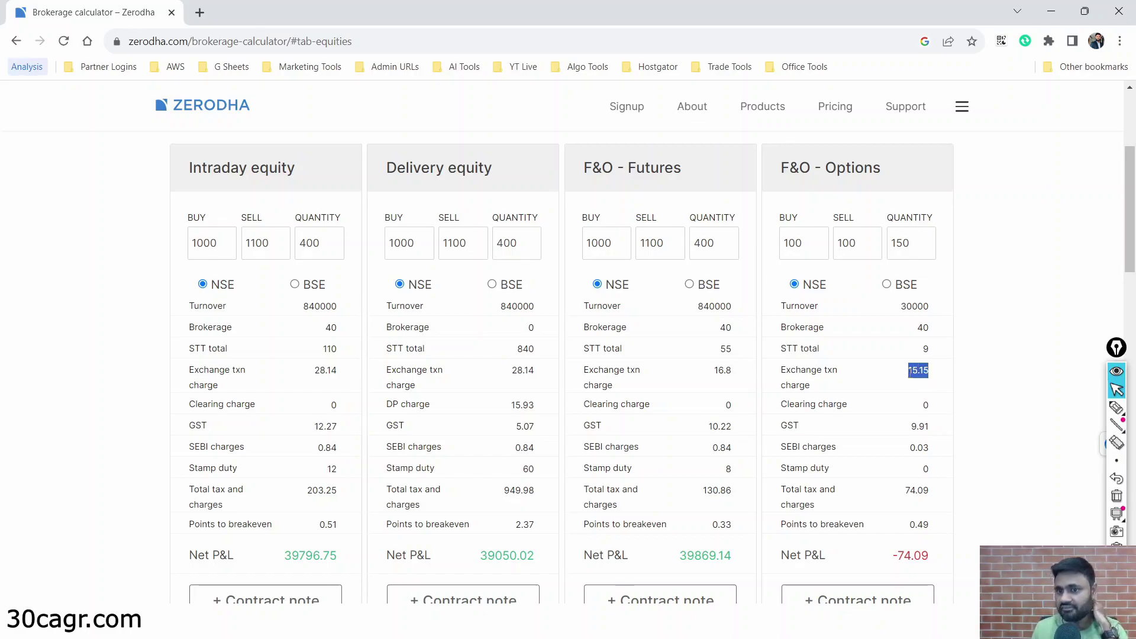
pyautogui.click(917, 374)
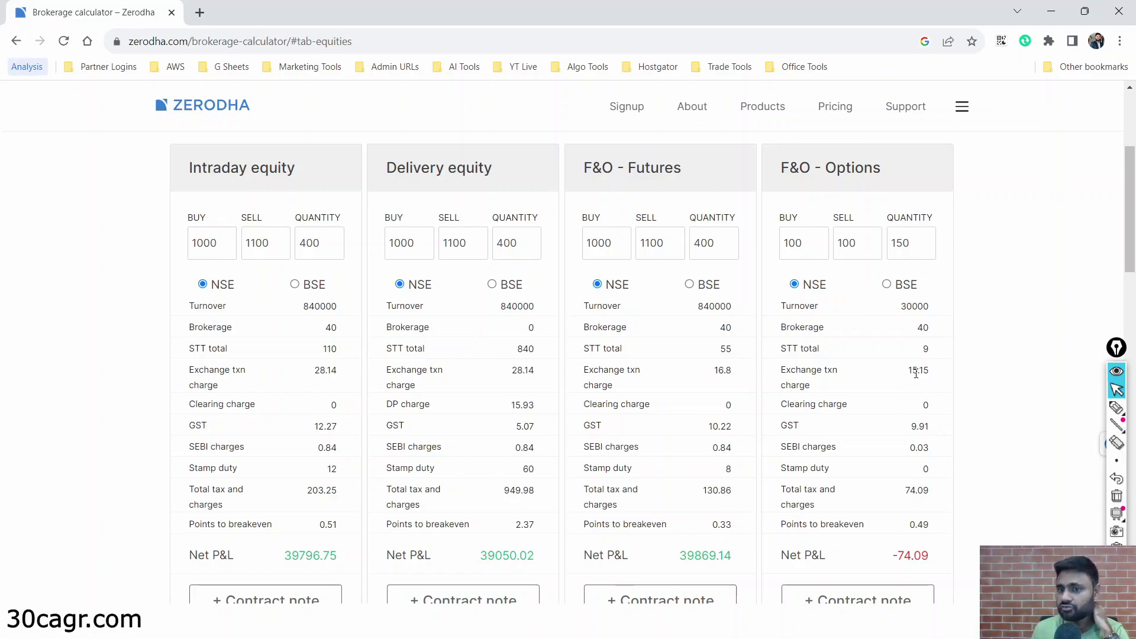
pyautogui.moveTo(957, 556); pyautogui.dragTo(885, 555)
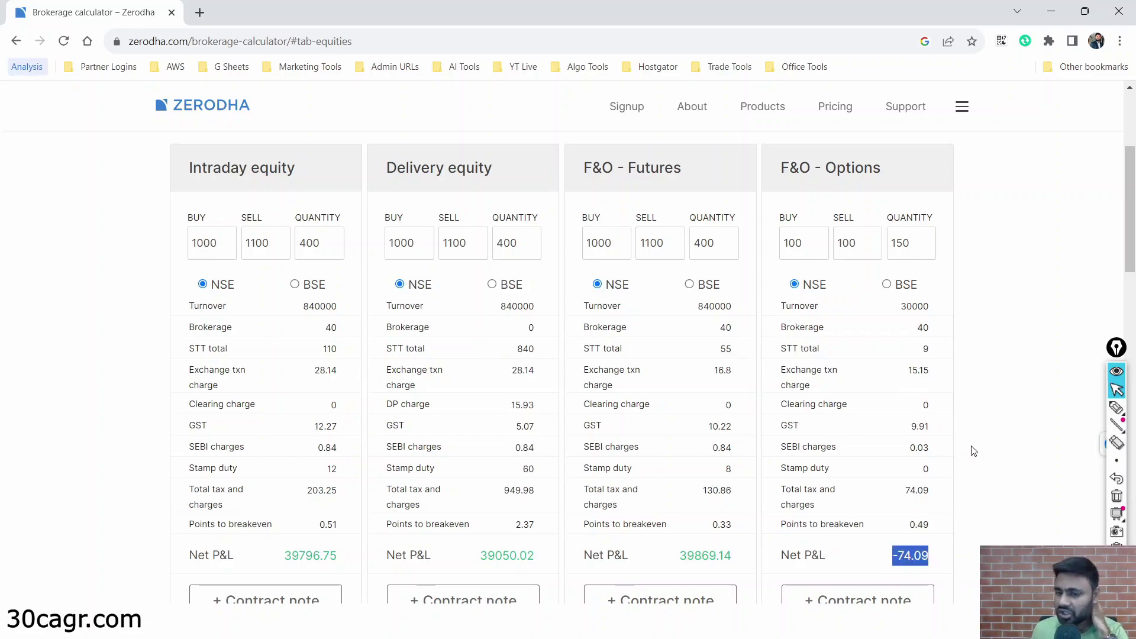
pyautogui.click(966, 429)
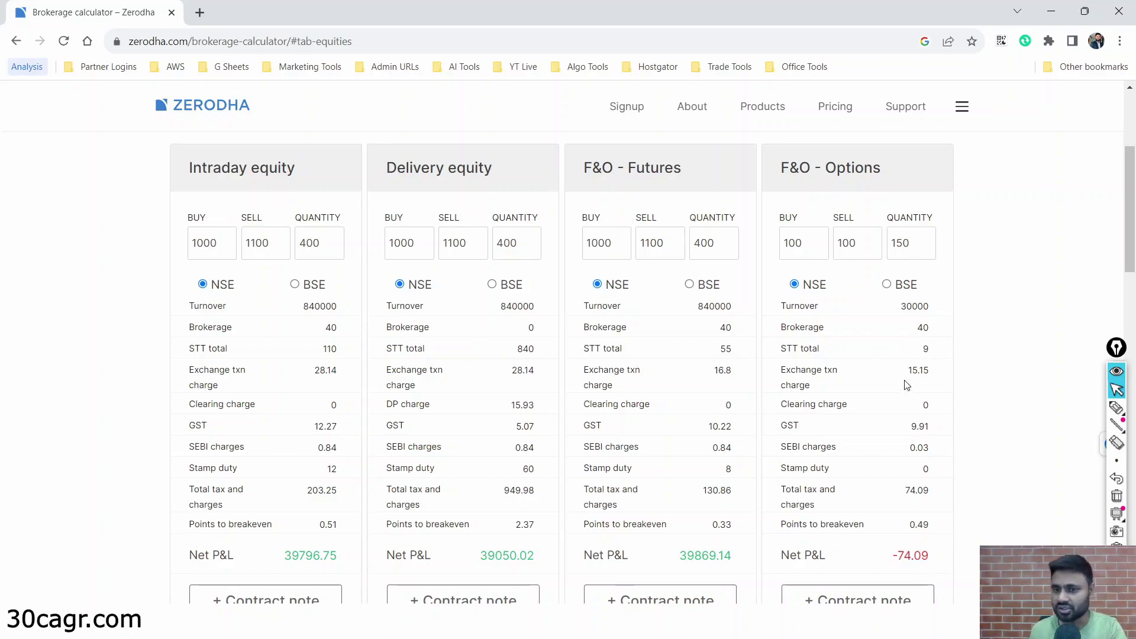
pyautogui.moveTo(933, 371); pyautogui.dragTo(909, 371)
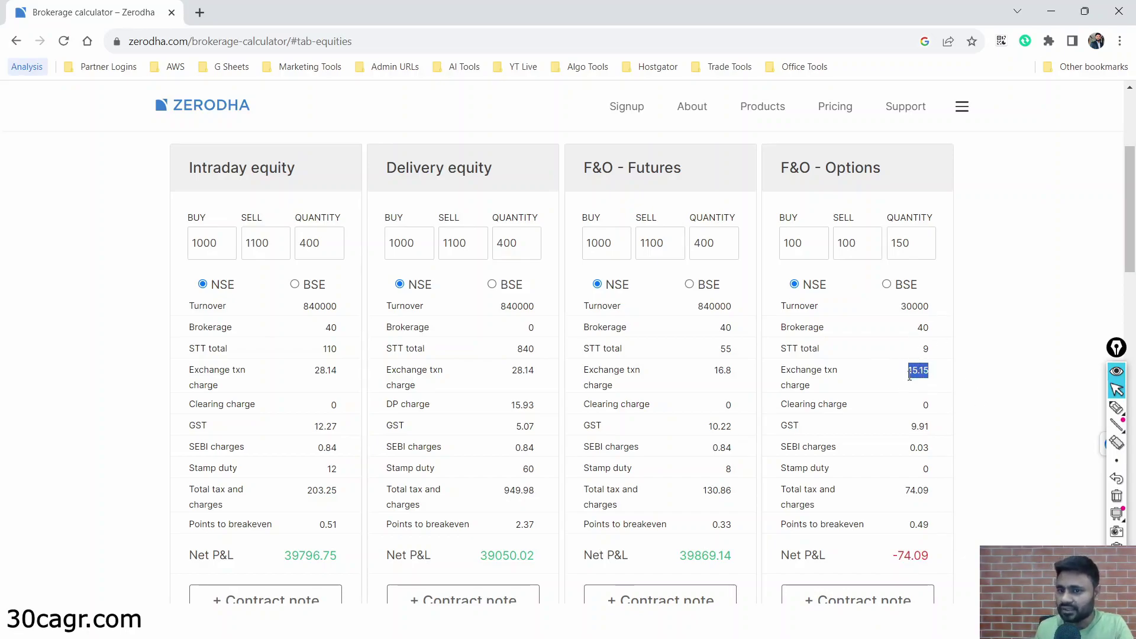
pyautogui.moveTo(829, 389); pyautogui.dragTo(782, 369)
pyautogui.click(897, 379)
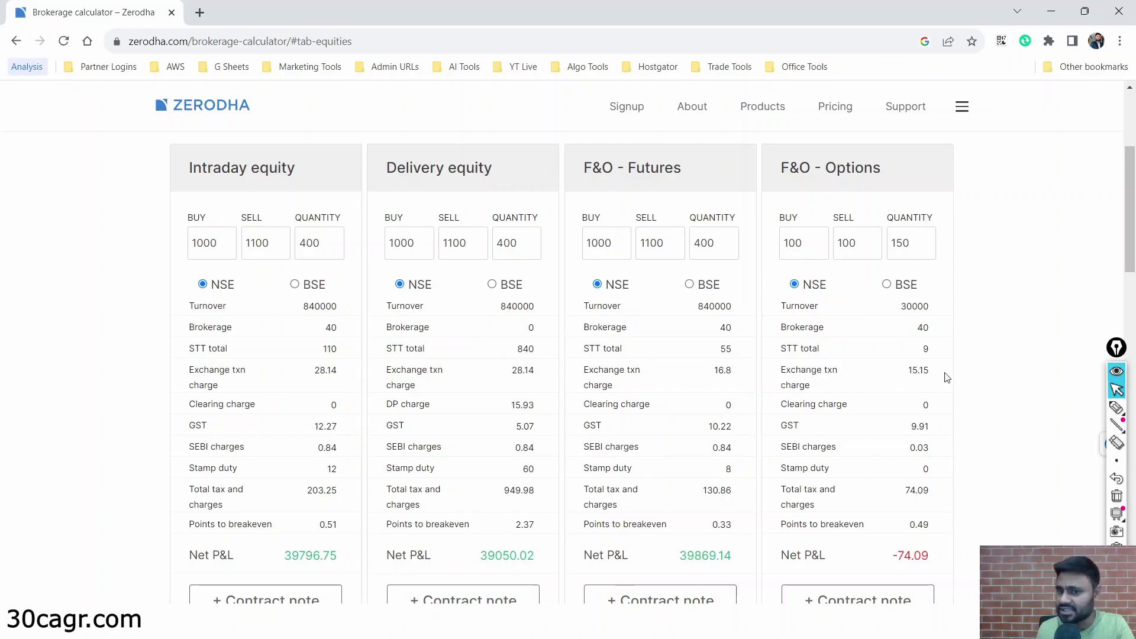
pyautogui.moveTo(933, 372); pyautogui.dragTo(908, 371)
pyautogui.click(906, 384)
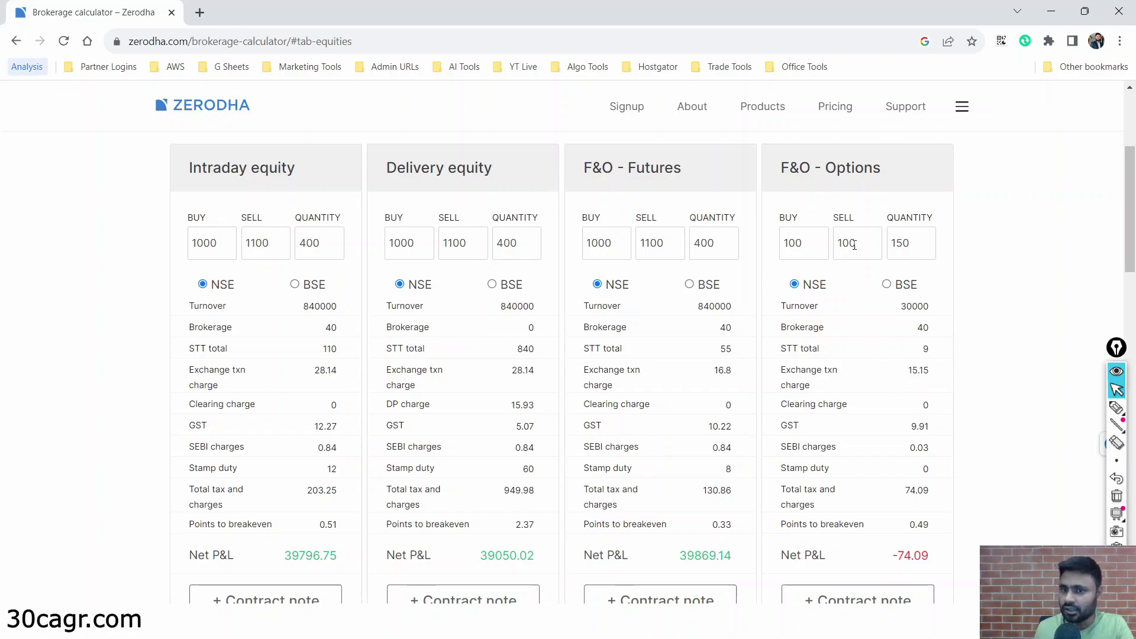
pyautogui.press('Tab')
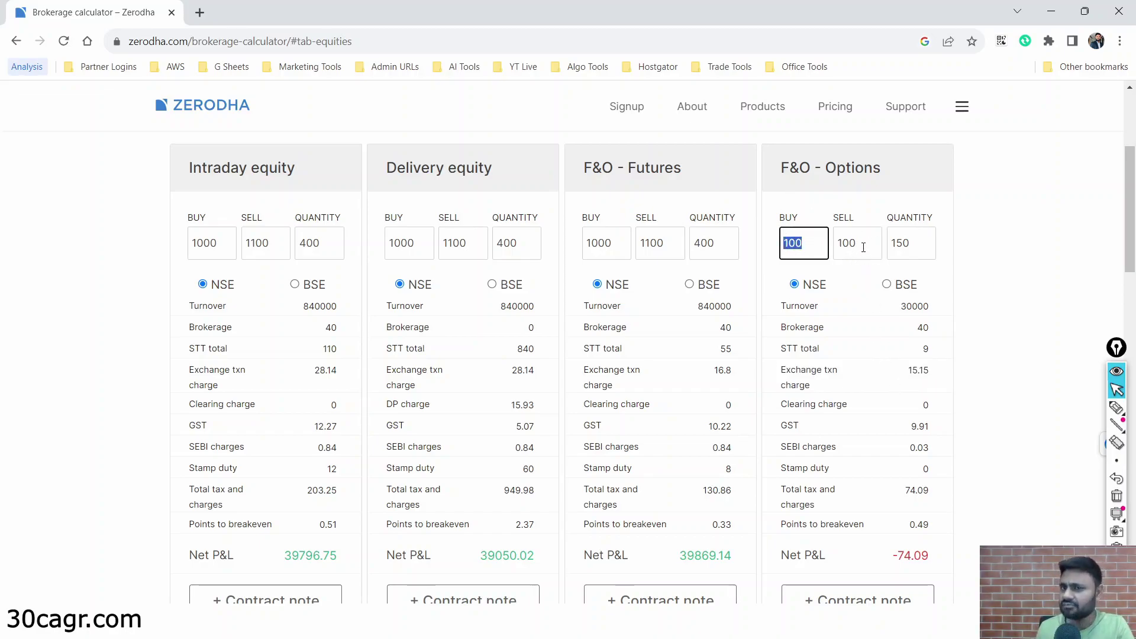
pyautogui.press('Tab')
pyautogui.click(859, 255)
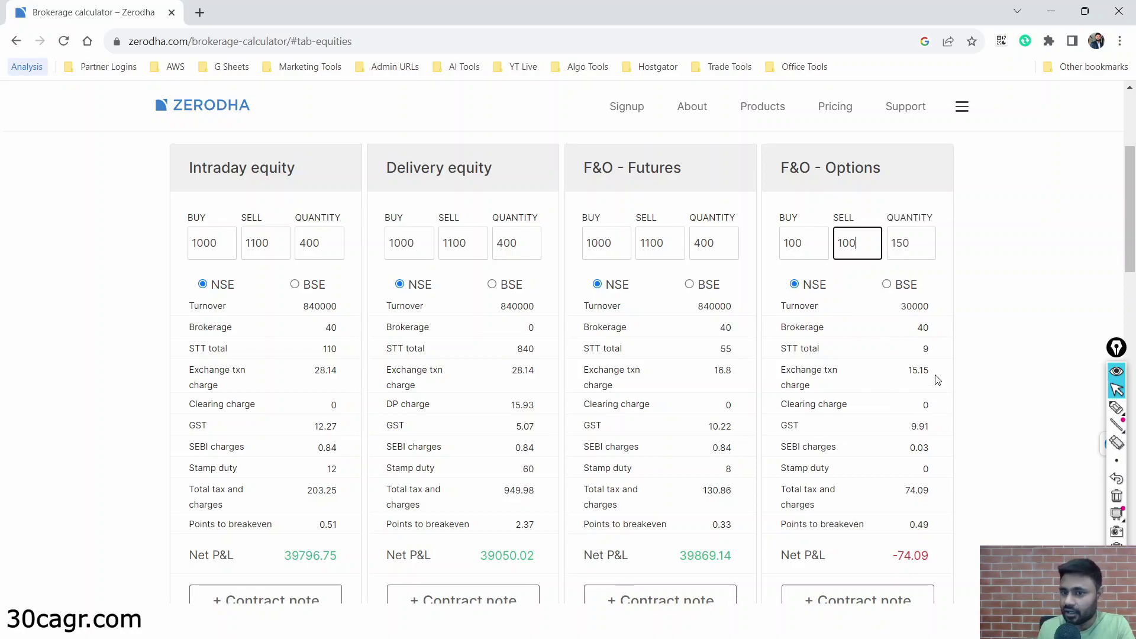
pyautogui.moveTo(932, 372); pyautogui.dragTo(910, 374)
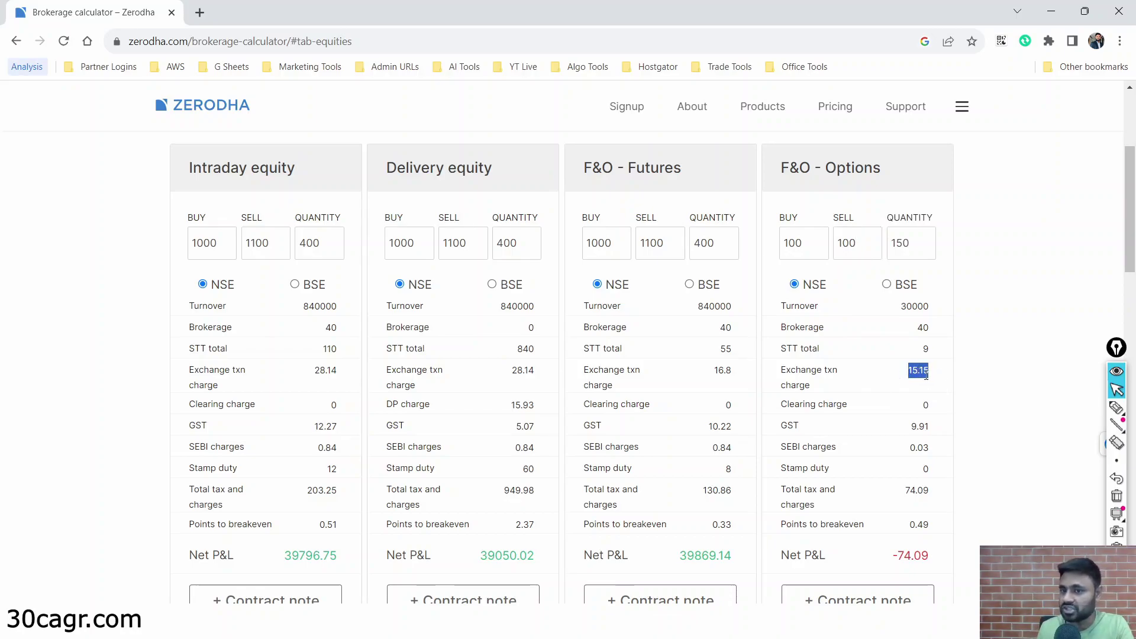
pyautogui.click(887, 285)
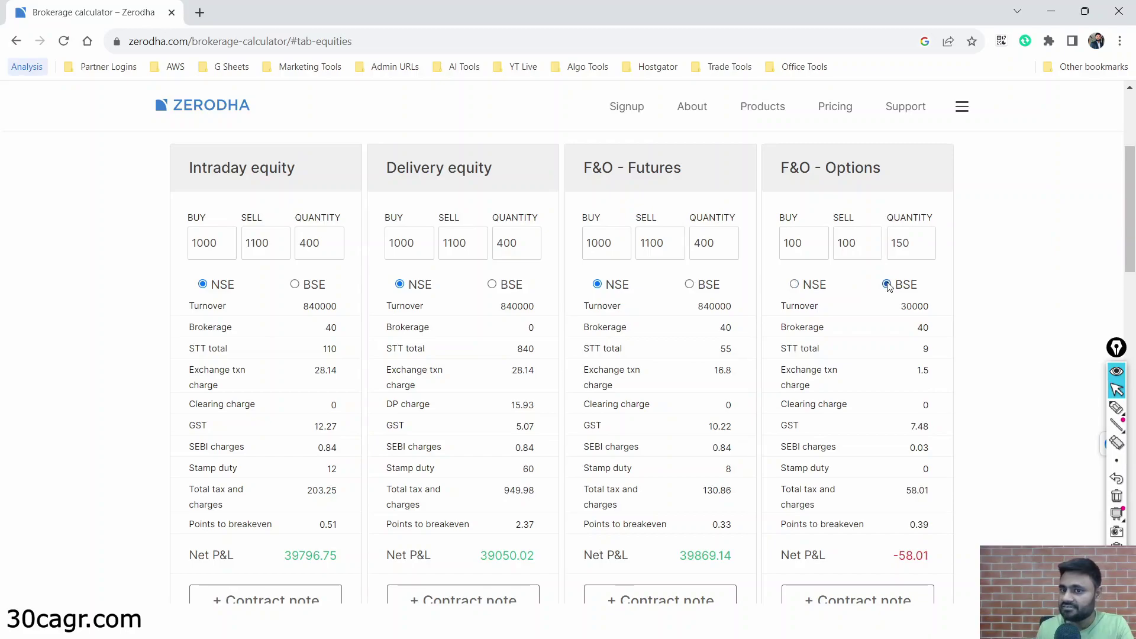
pyautogui.doubleClick(924, 370)
pyautogui.click(958, 383)
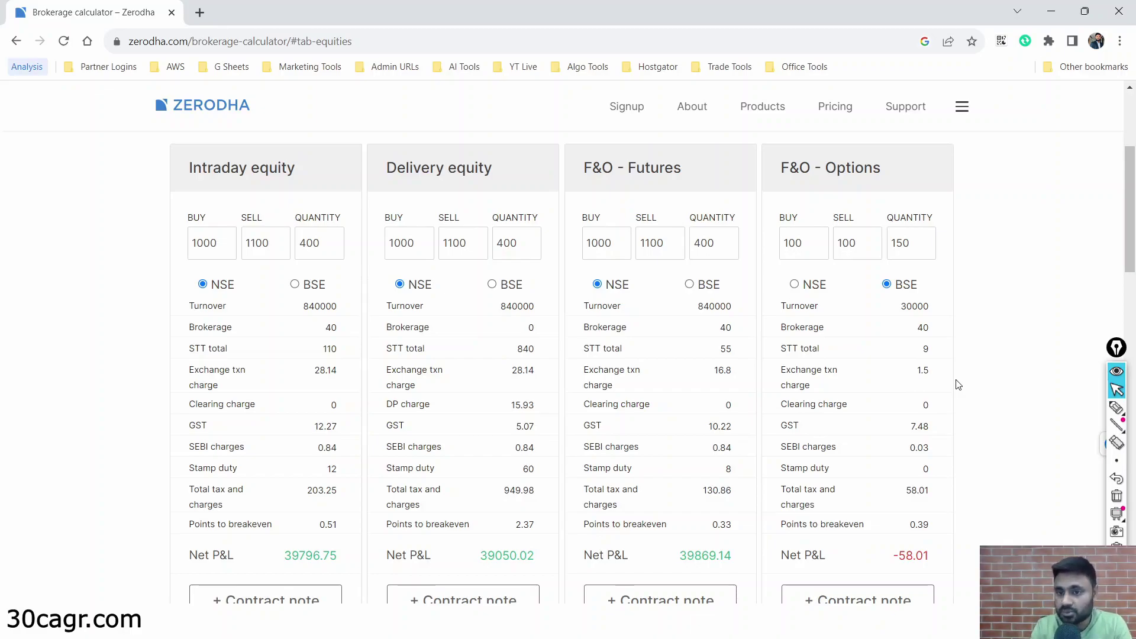
pyautogui.click(794, 284)
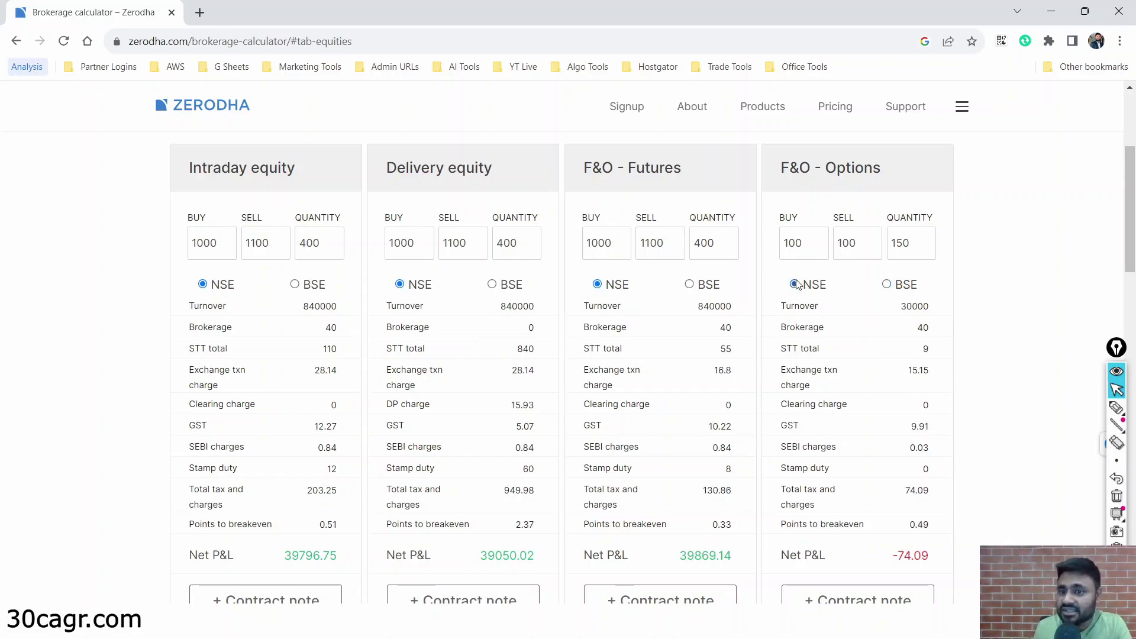
pyautogui.doubleClick(919, 370)
pyautogui.click(911, 368)
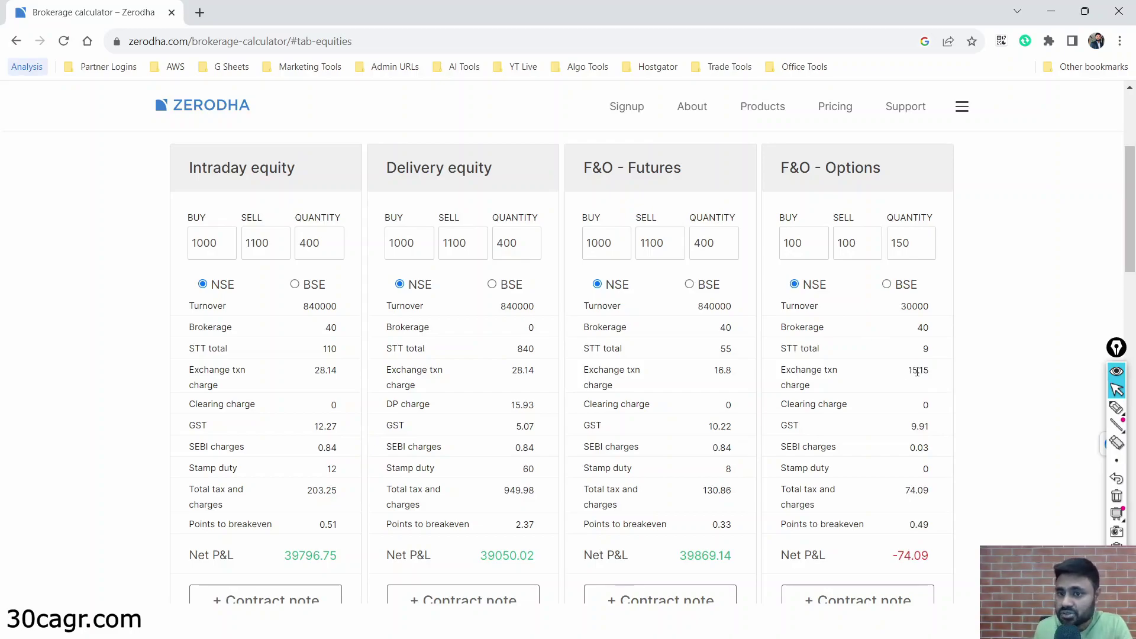
pyautogui.click(886, 284)
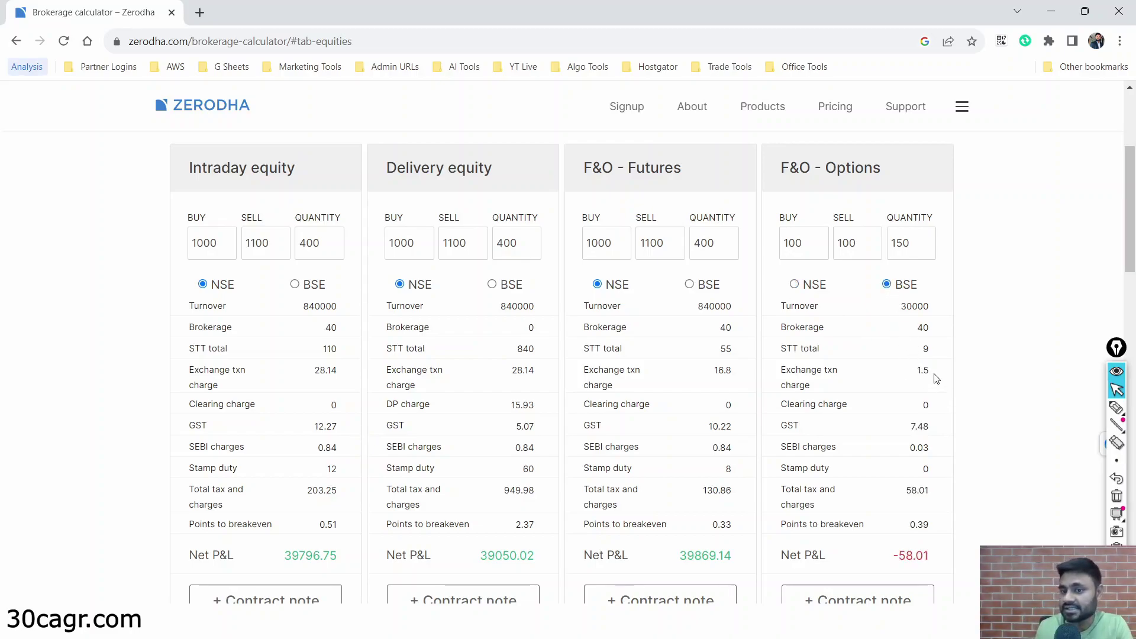
pyautogui.moveTo(935, 376); pyautogui.dragTo(909, 383)
pyautogui.click(910, 383)
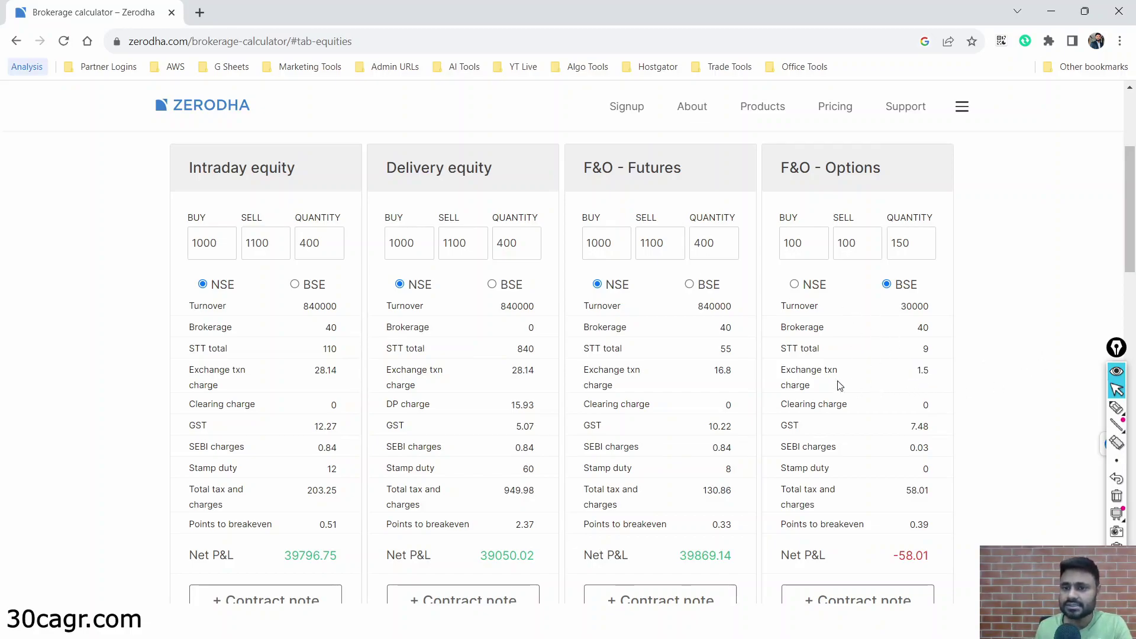
pyautogui.moveTo(811, 386); pyautogui.dragTo(781, 369)
pyautogui.click(915, 382)
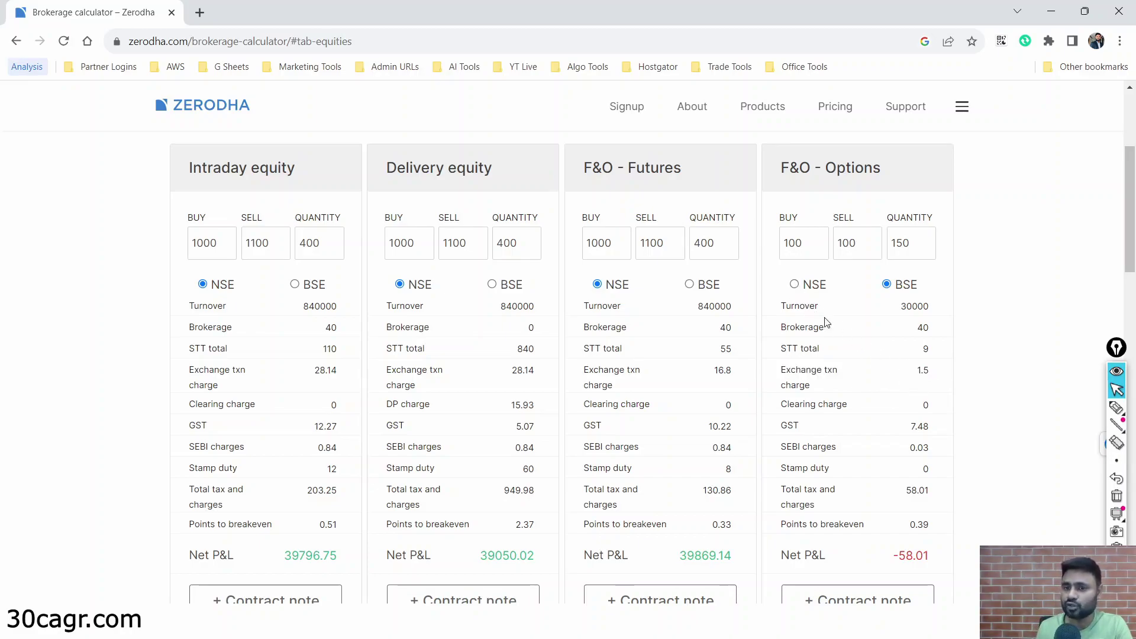
pyautogui.click(794, 284)
# Change the Options buy and sell prices to 200, keeping quantity 150
pyautogui.click(798, 247)
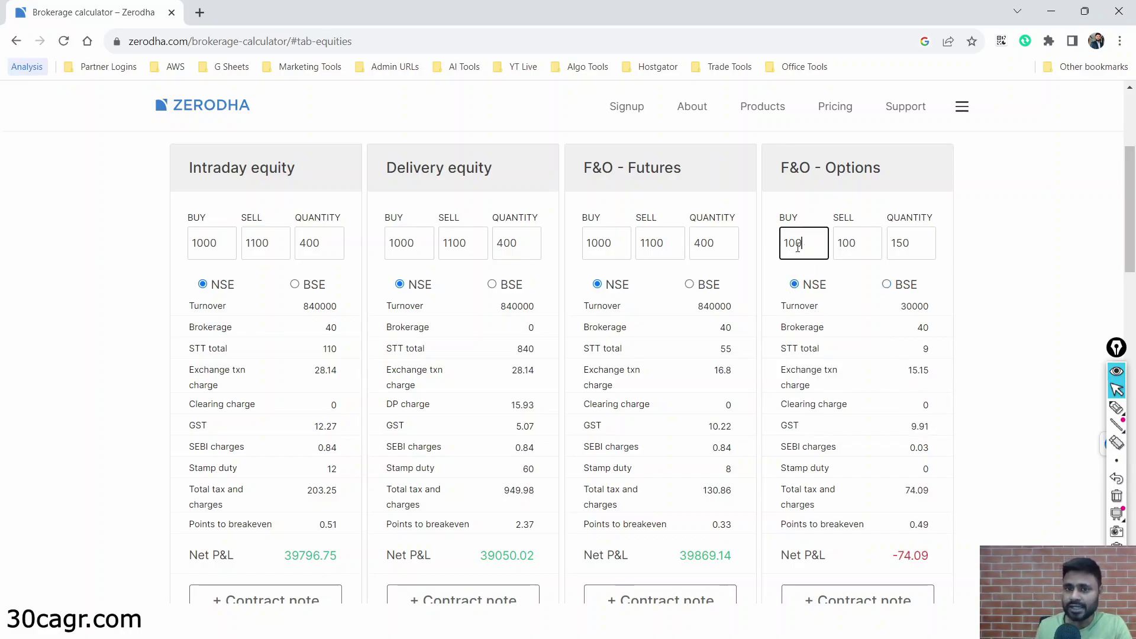
pyautogui.doubleClick(798, 248)
pyautogui.write('200')
pyautogui.press('Tab')
pyautogui.write('200')
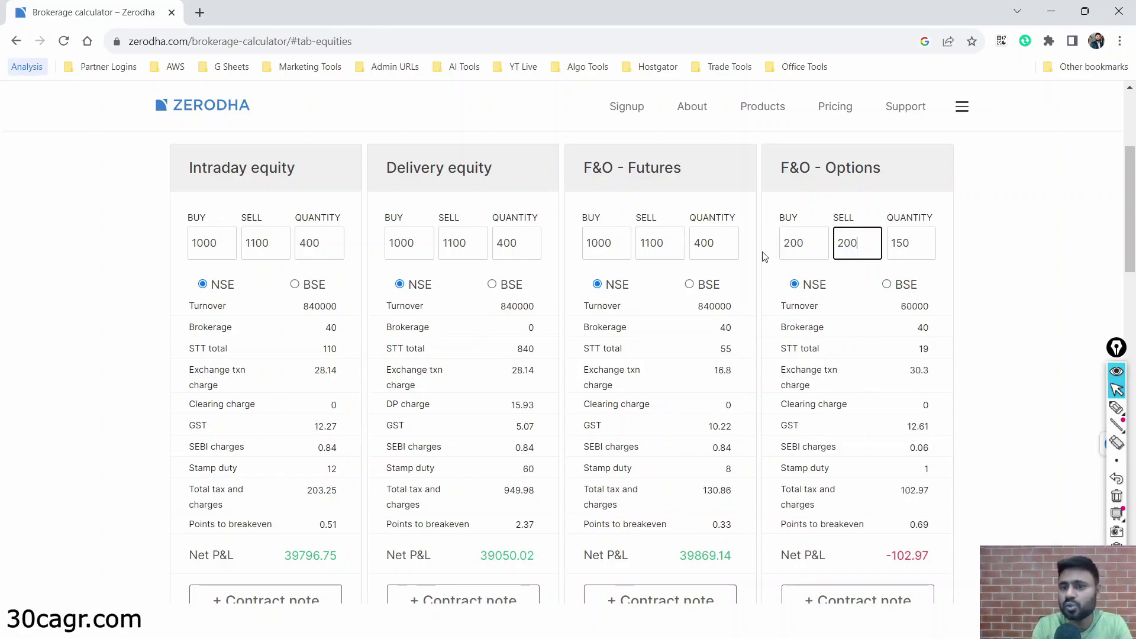
pyautogui.click(955, 357)
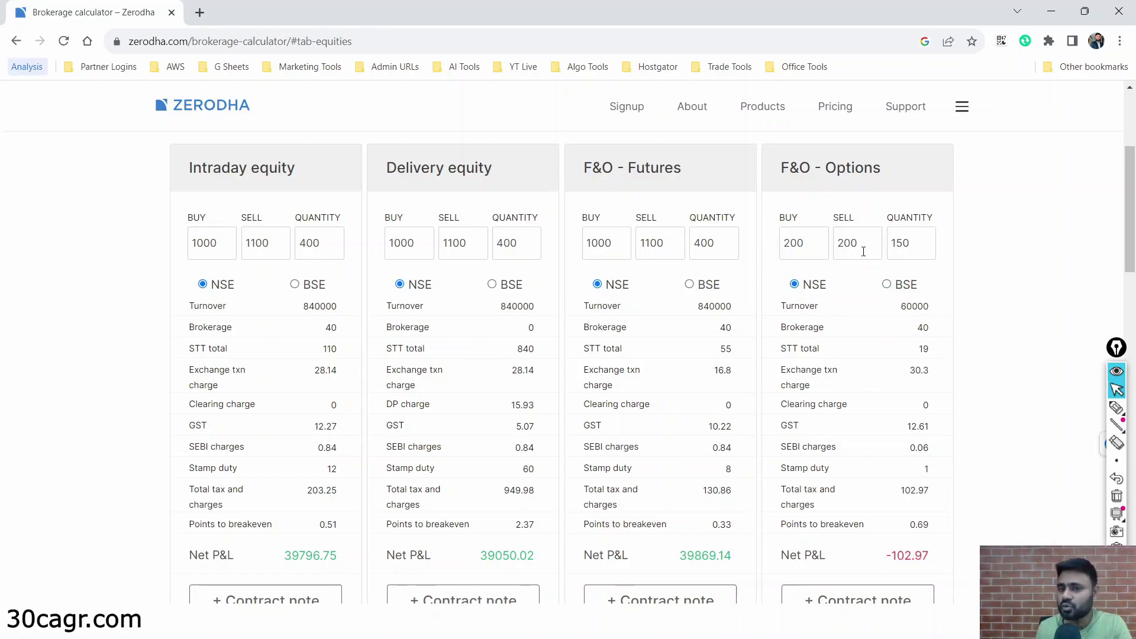
pyautogui.doubleClick(902, 244)
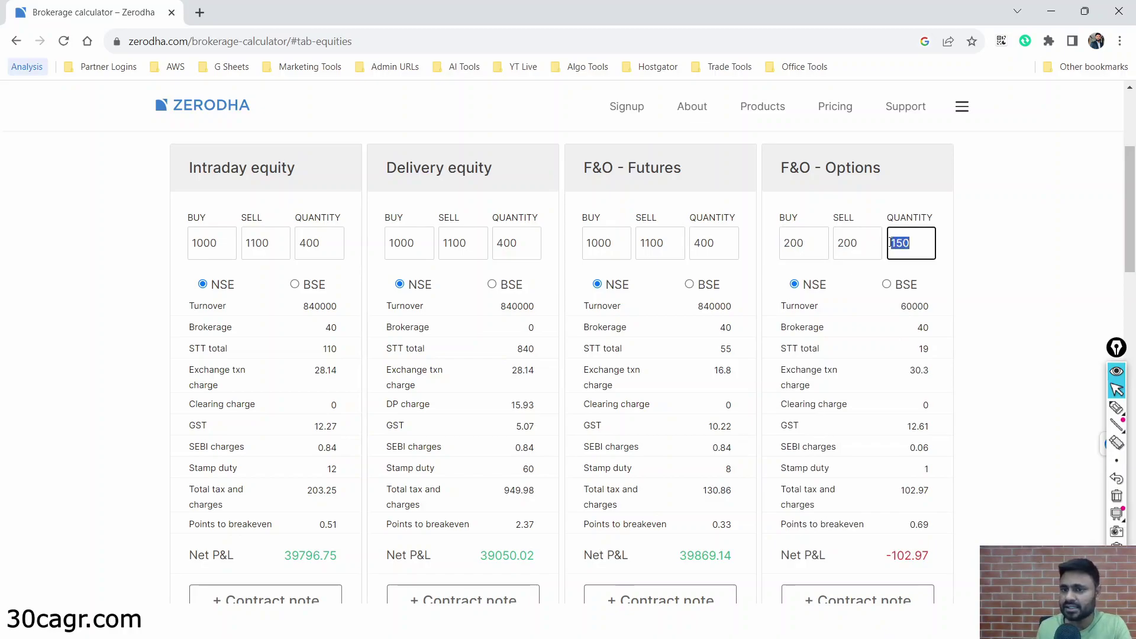
pyautogui.click(962, 276)
# Compare the exchange txn charge: NSE 30.3 versus BSE 3, then return to NSE
pyautogui.moveTo(935, 373); pyautogui.dragTo(898, 375)
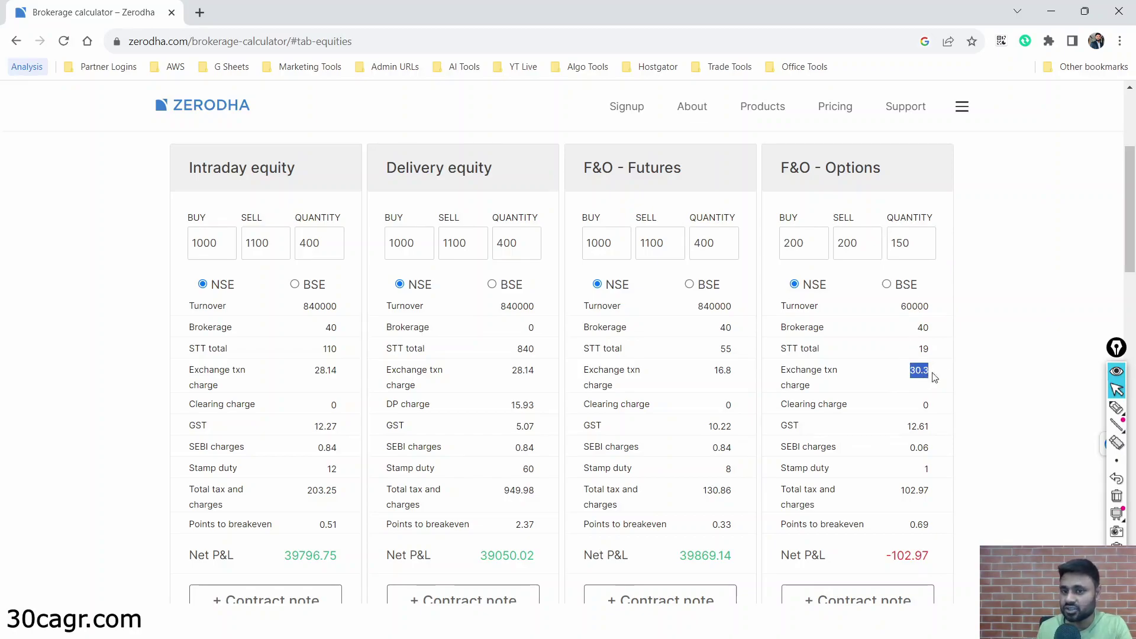
pyautogui.click(886, 284)
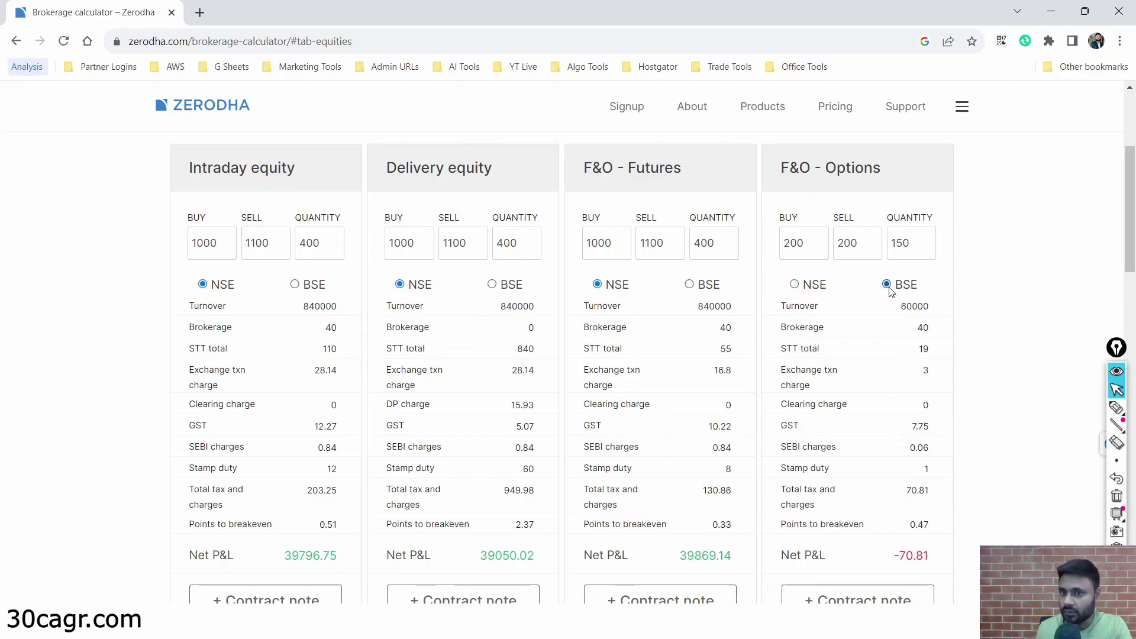
pyautogui.doubleClick(926, 370)
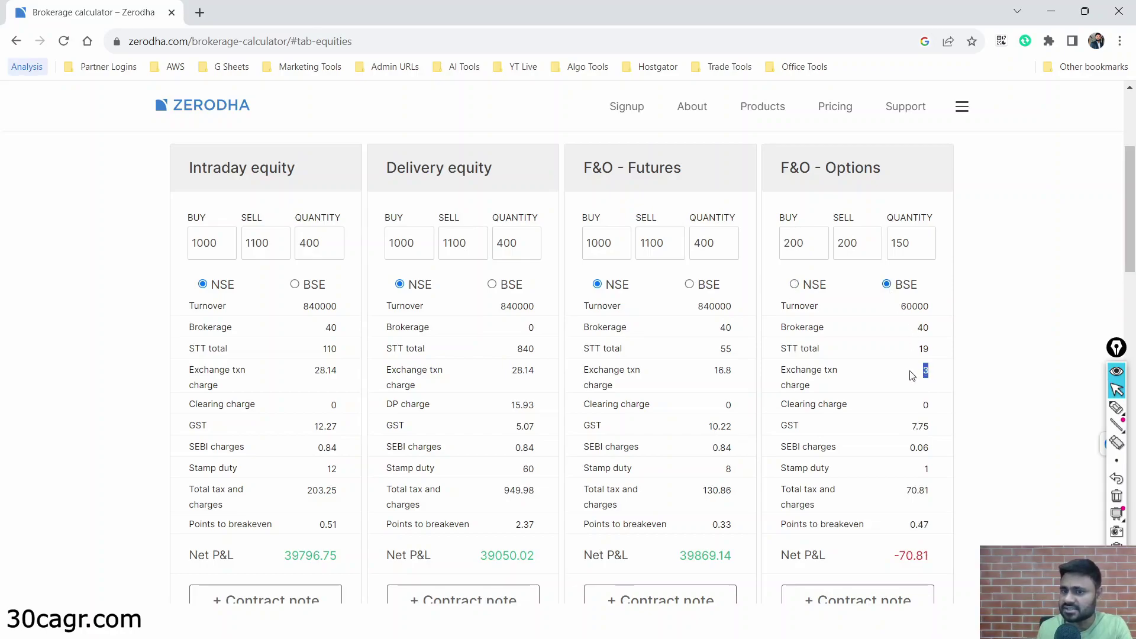
pyautogui.click(794, 285)
pyautogui.moveTo(929, 370); pyautogui.dragTo(907, 370)
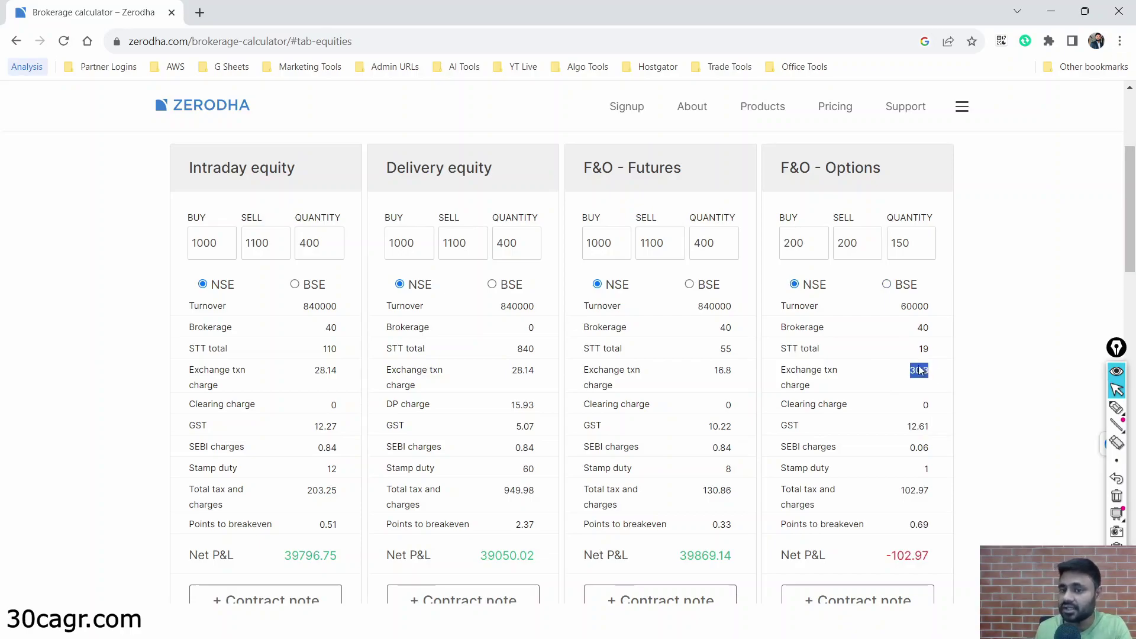
pyautogui.click(938, 370)
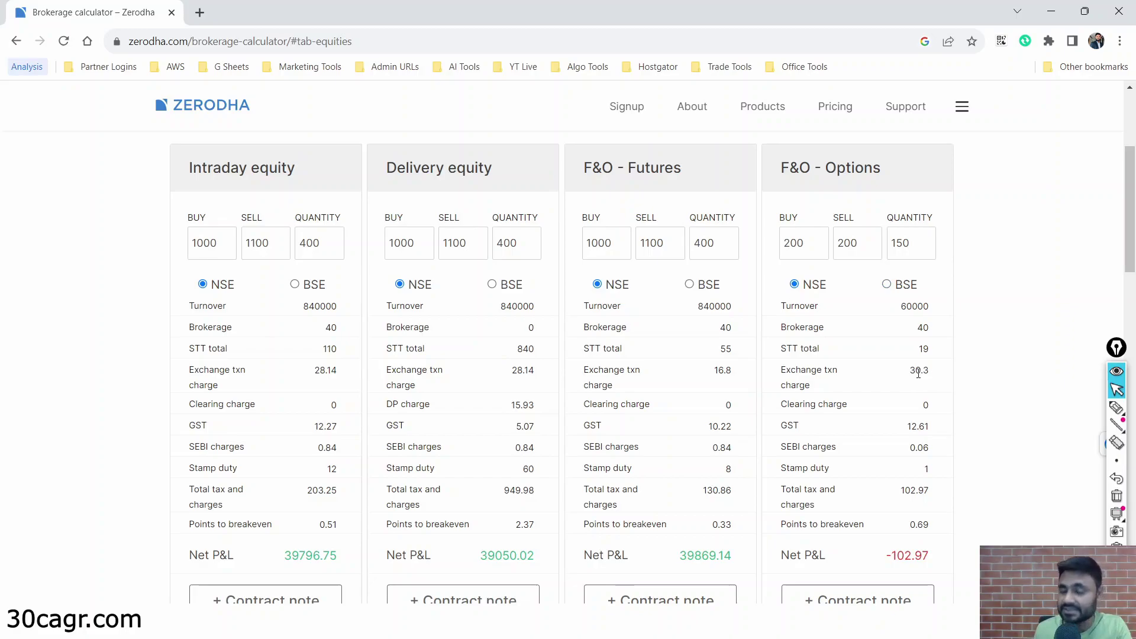
# Launch Windows Calculator via Run and compute 30 × 3 = 90
pyautogui.press('super+r')
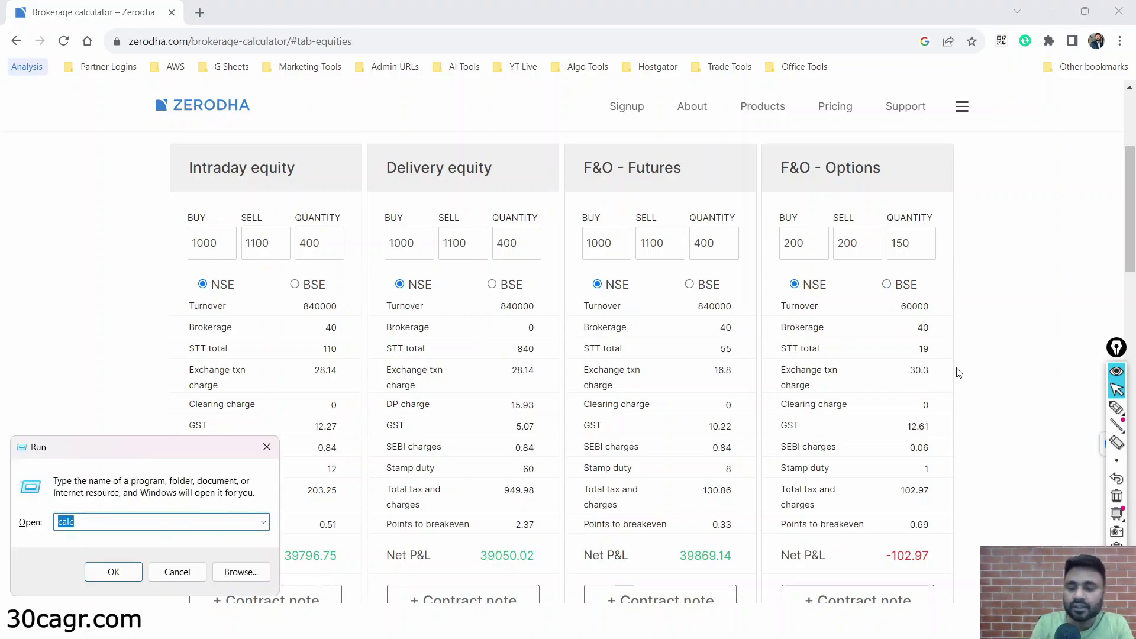
pyautogui.press('Return')
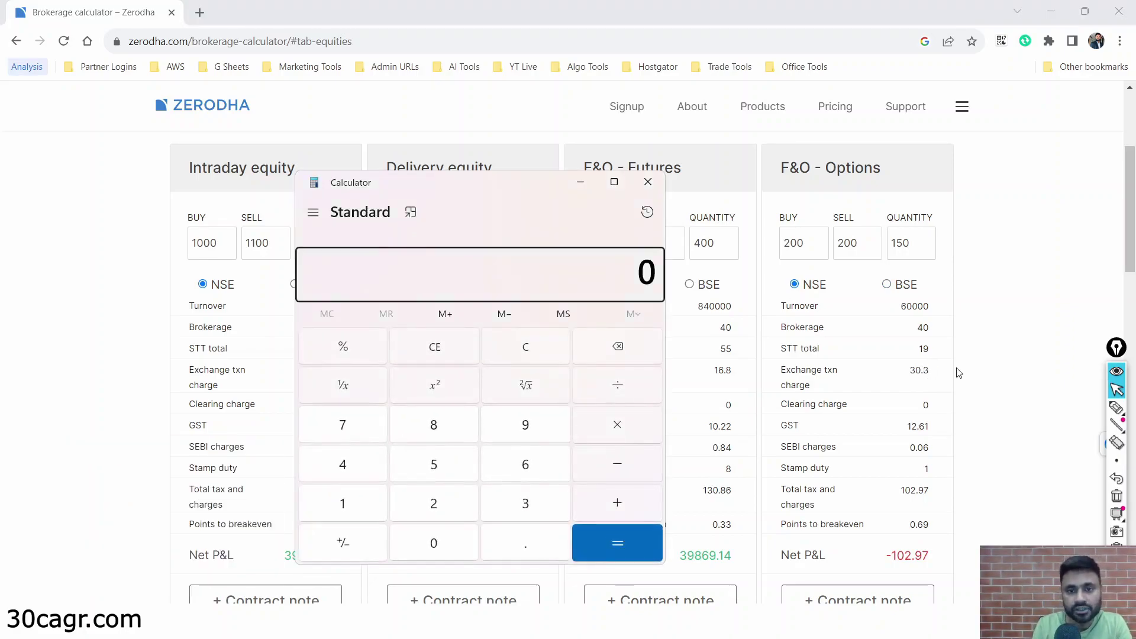
pyautogui.moveTo(446, 183); pyautogui.dragTo(639, 199)
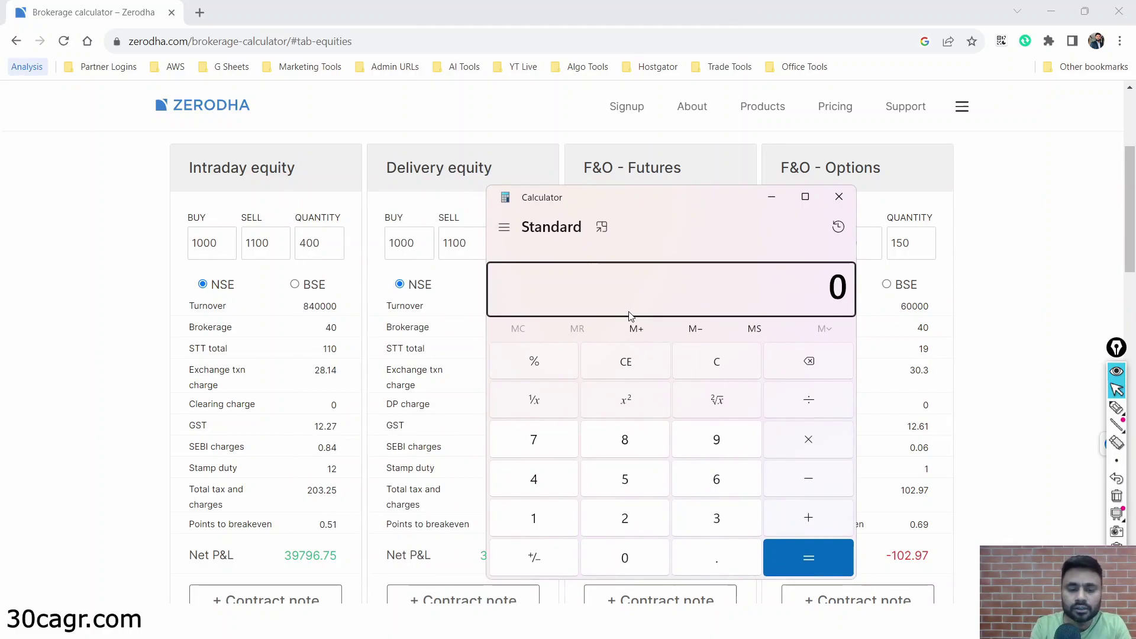
pyautogui.write('30')
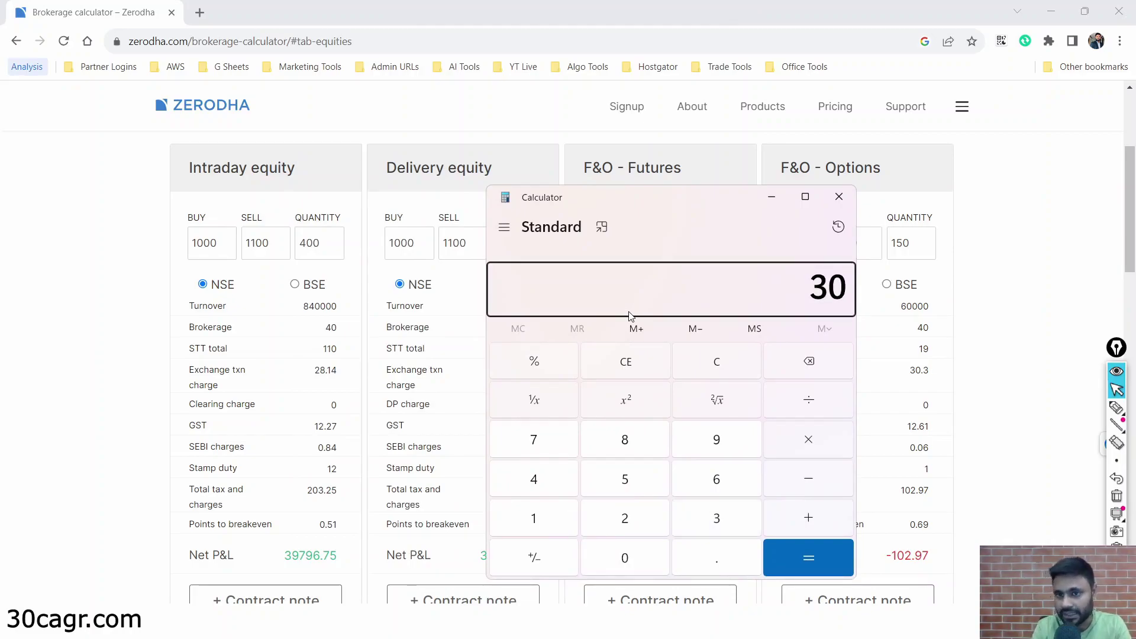
pyautogui.press('*')
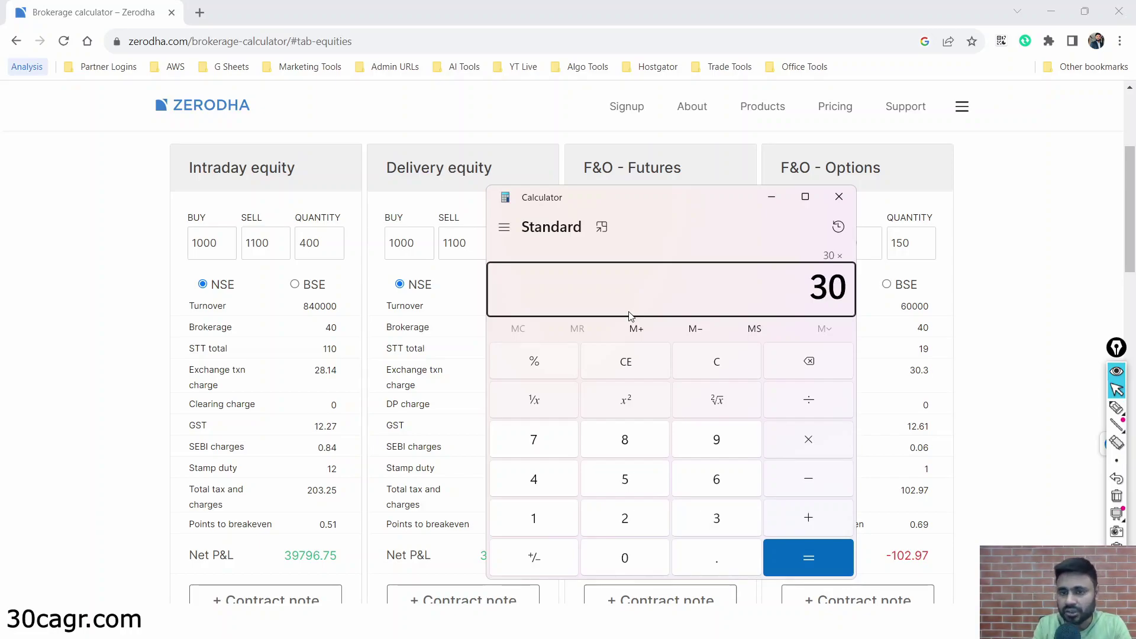
pyautogui.write('3')
pyautogui.press('Return')
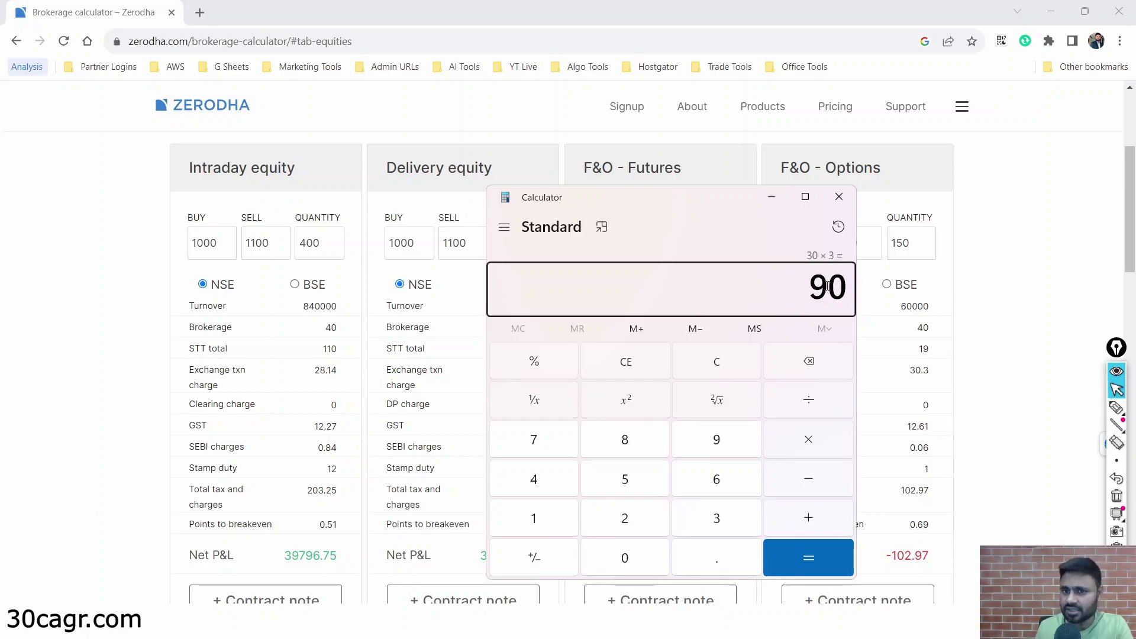
# Multiply 90 by 250 to get 22,500 and highlight the result
pyautogui.write('*250')
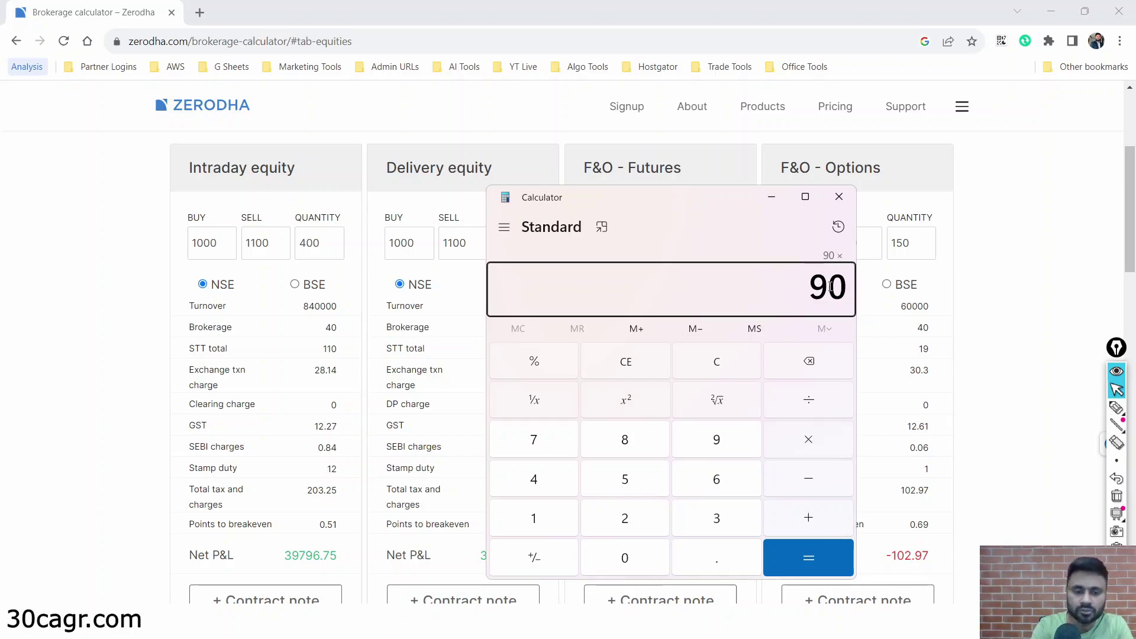
pyautogui.press('Return')
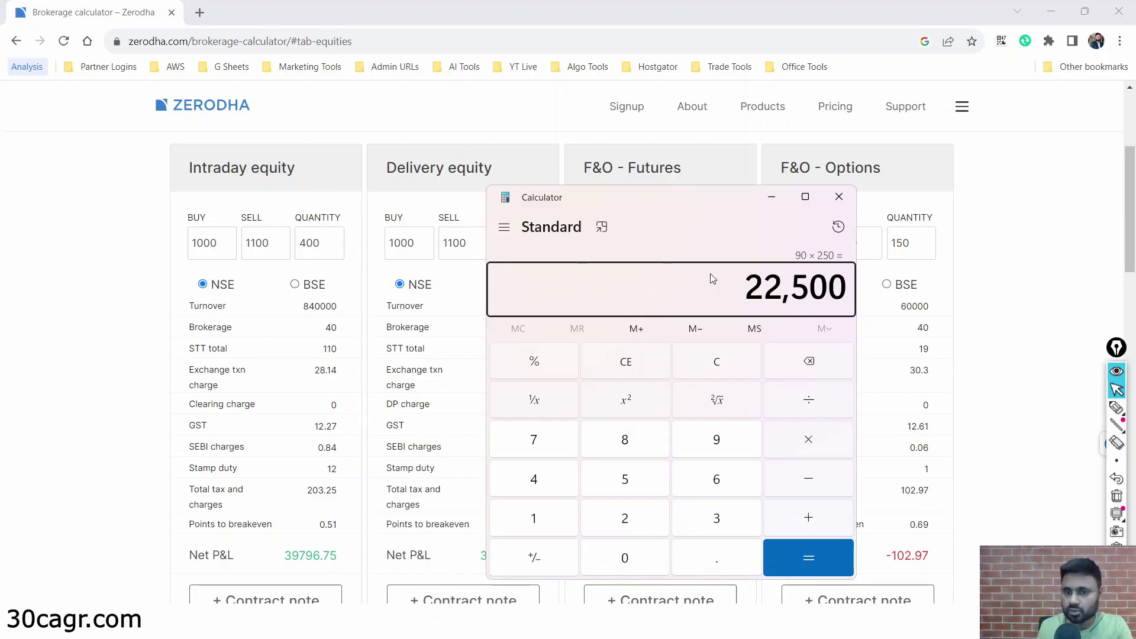
pyautogui.doubleClick(850, 290)
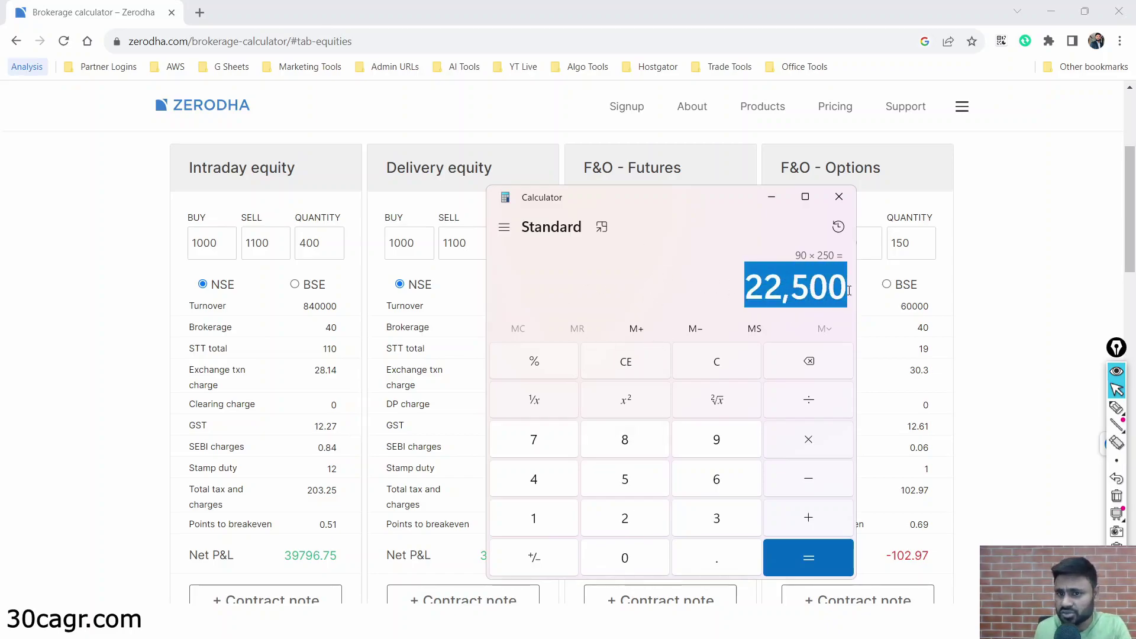
pyautogui.click(786, 305)
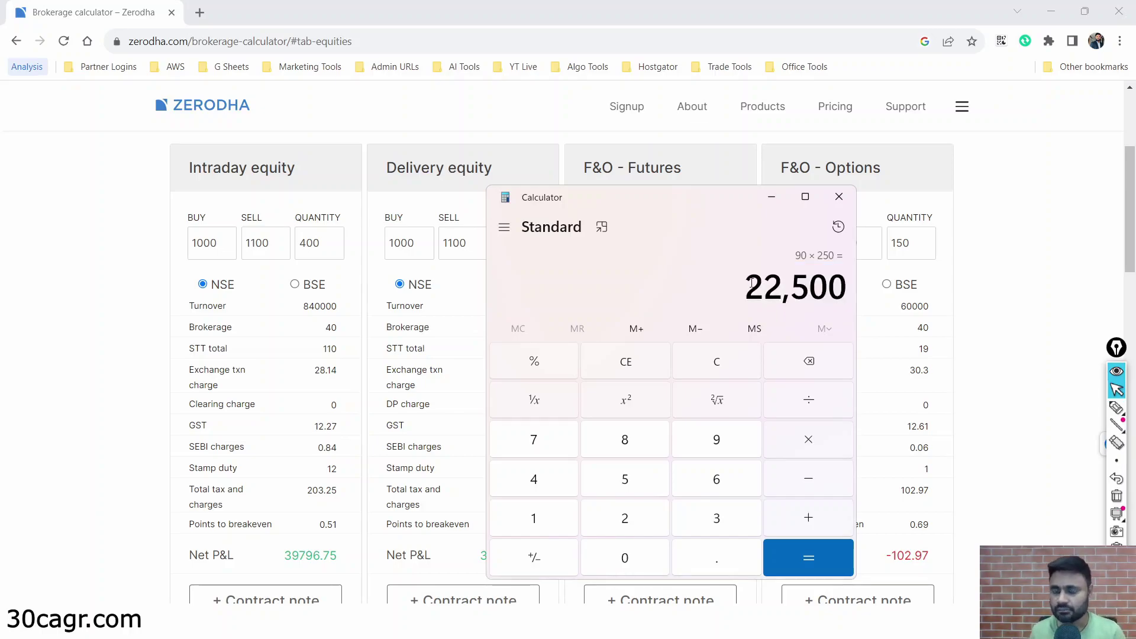
pyautogui.hotkey('alt', 'Tab')
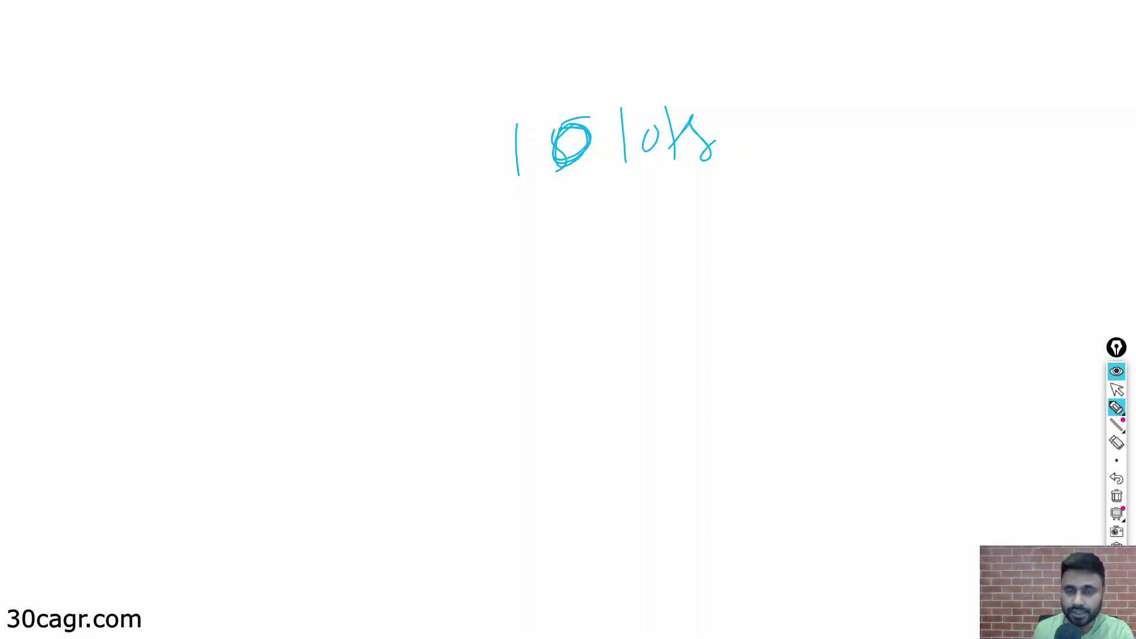
# Handwrite '1 lot –' on the whiteboard beneath '10 lots'
pyautogui.moveTo(787, 215); pyautogui.dragTo(789, 253)
pyautogui.moveTo(821, 213)
pyautogui.mouseDown()
pyautogui.moveTo(821, 245)
pyautogui.moveTo(863, 222)
pyautogui.mouseUp()
pyautogui.moveTo(865, 218); pyautogui.dragTo(917, 212)
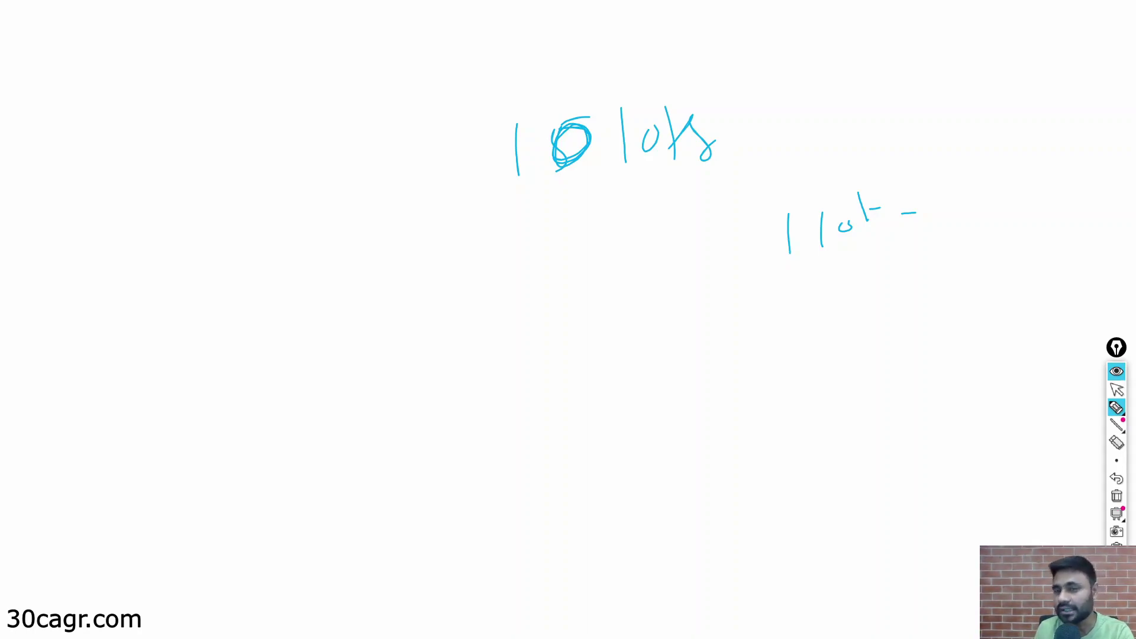
# Write '50k' in blue ink after '1 lot –' on the whiteboard
pyautogui.moveTo(947, 200)
pyautogui.mouseDown()
pyautogui.moveTo(952, 229)
pyautogui.moveTo(963, 192)
pyautogui.mouseUp()
pyautogui.moveTo(982, 204); pyautogui.dragTo(987, 204)
pyautogui.moveTo(996, 193); pyautogui.dragTo(1000, 232)
pyautogui.moveTo(1019, 198); pyautogui.dragTo(1020, 221)
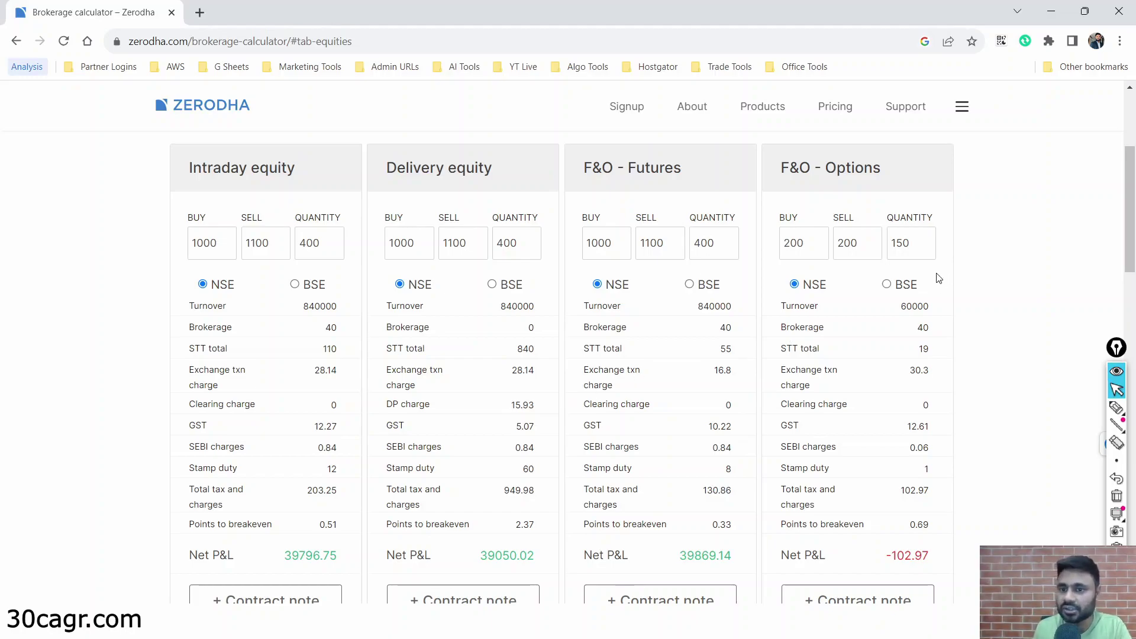
# Switch the Options card to BSE and highlight its exchange txn charge of 3
pyautogui.click(887, 284)
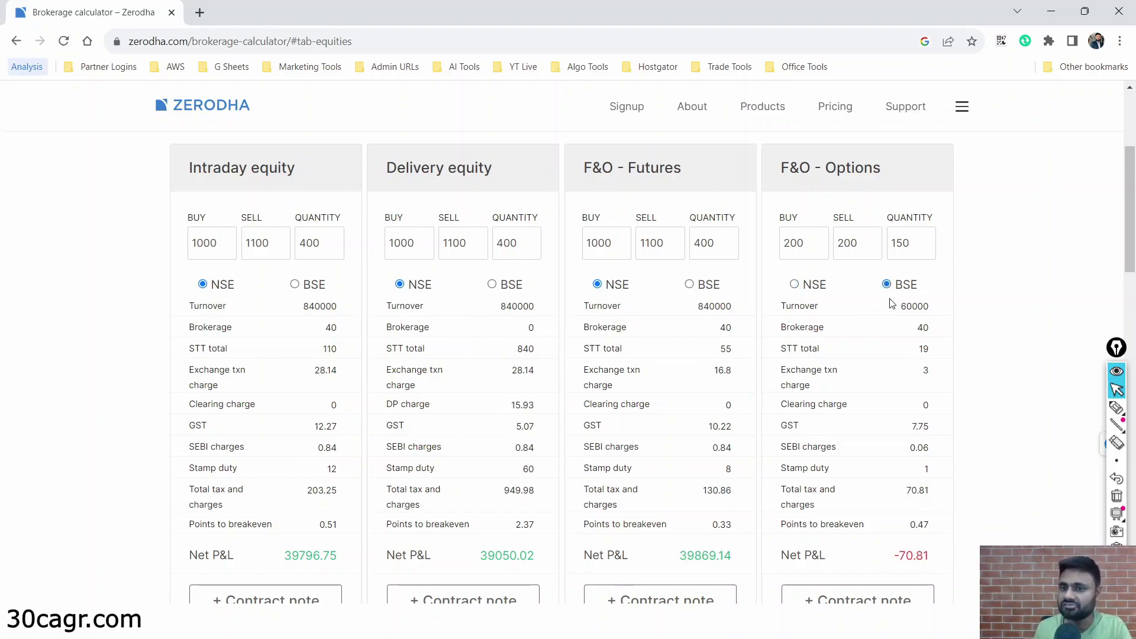
pyautogui.moveTo(922, 286); pyautogui.dragTo(892, 287)
pyautogui.click(977, 347)
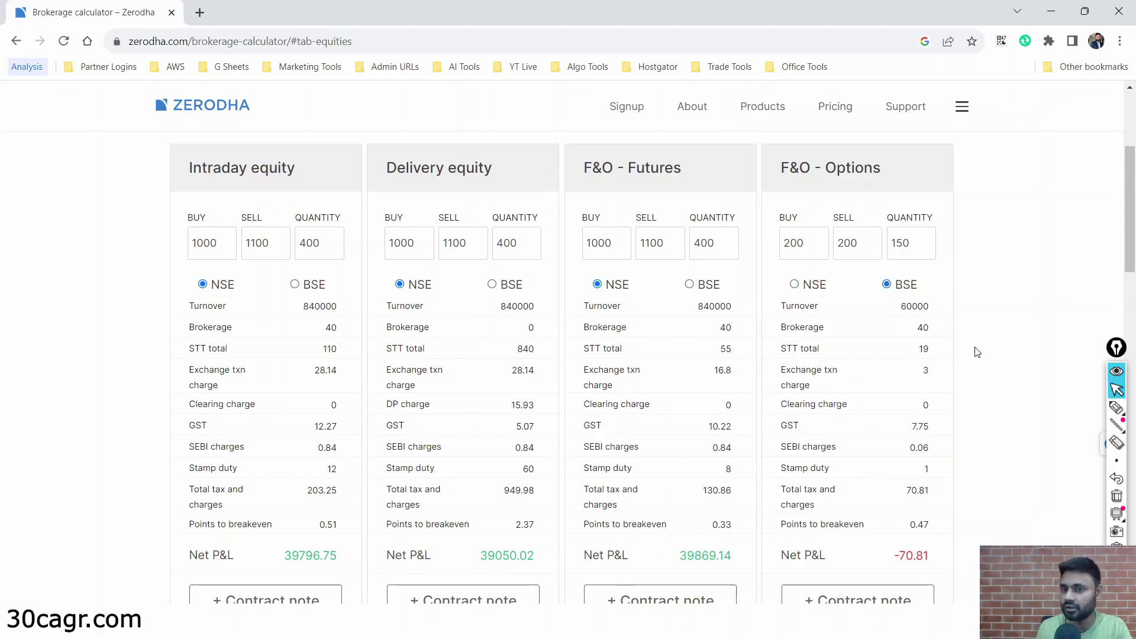
pyautogui.moveTo(941, 386); pyautogui.dragTo(909, 363)
pyautogui.click(988, 365)
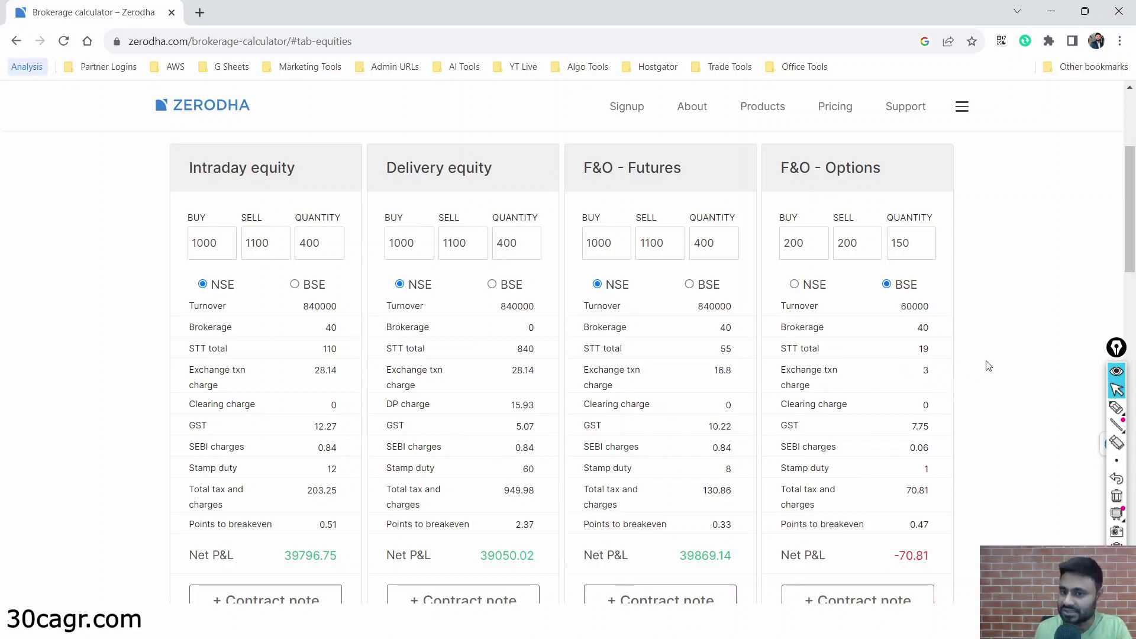